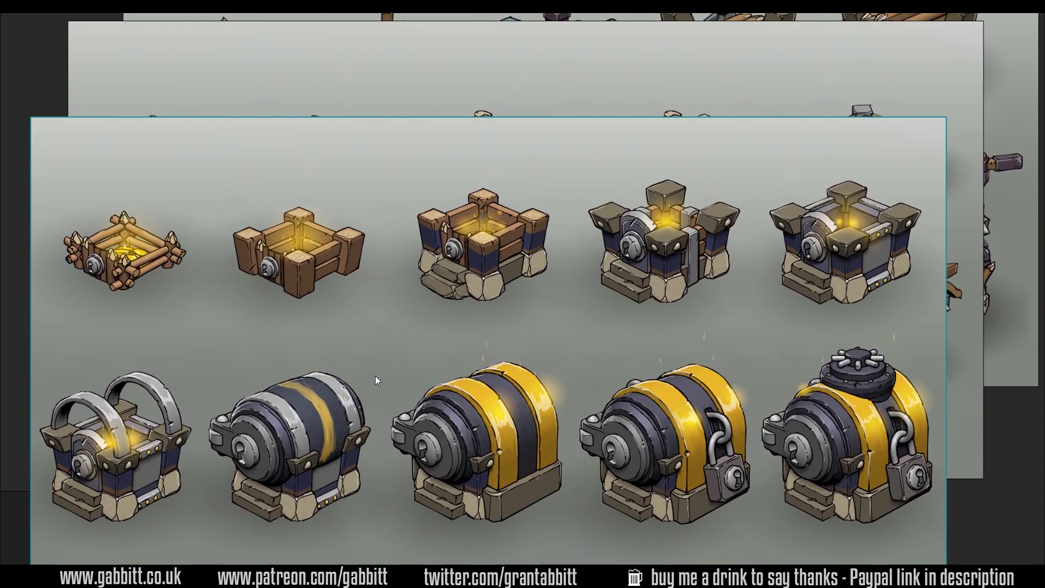
Look through the overlapping reference sheets showing the upgrade stages of the treasure vault, stone storage and wood storage
left_click(339, 39)
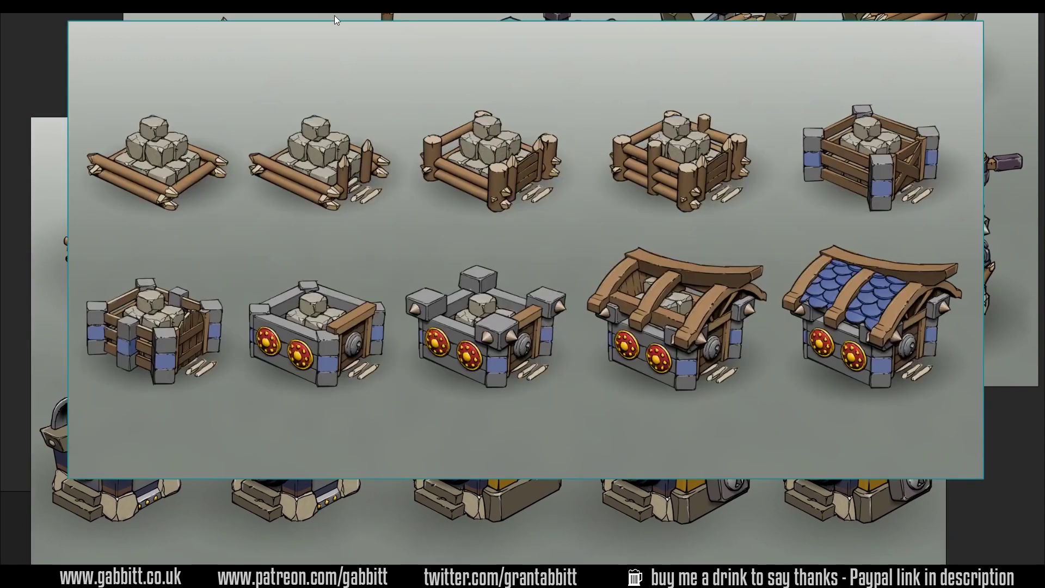
left_click(335, 17)
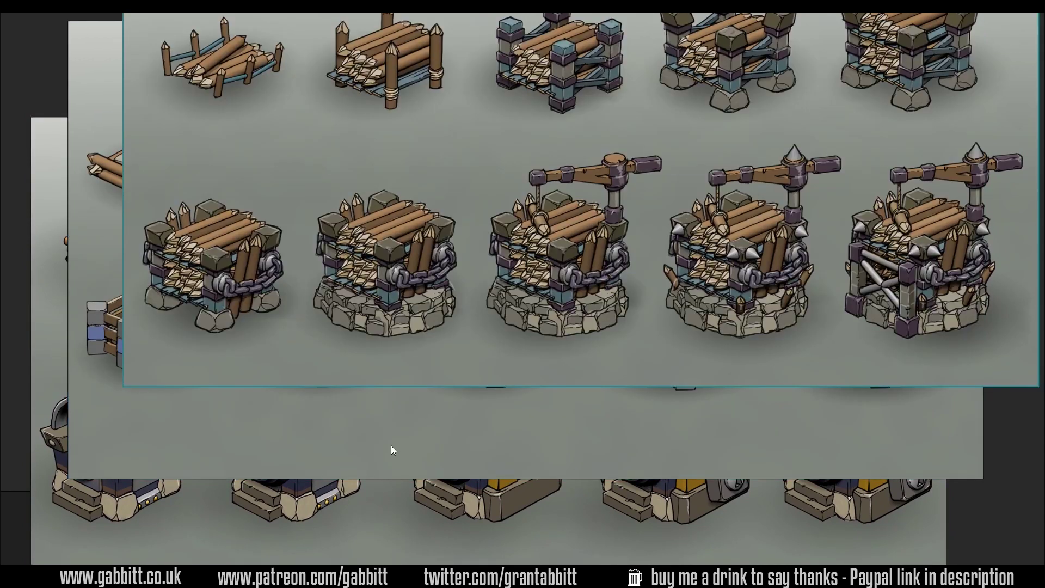
left_click(364, 445)
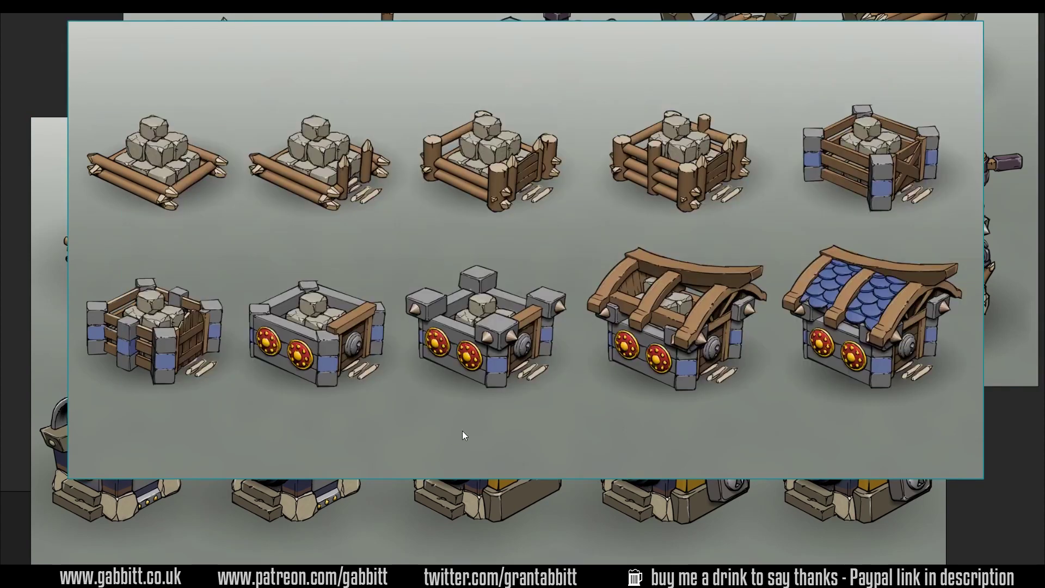
left_click(416, 516)
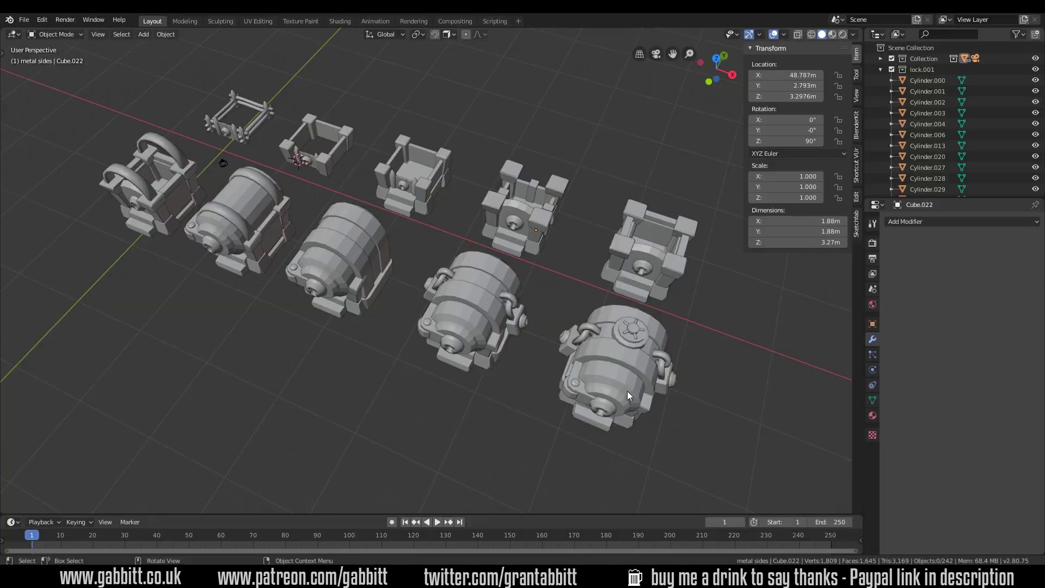
Examine the mesh of the front corner post on the smallest log enclosure in Edit Mode, selecting one of its edges
middle_click_drag(367, 215, 530, 247)
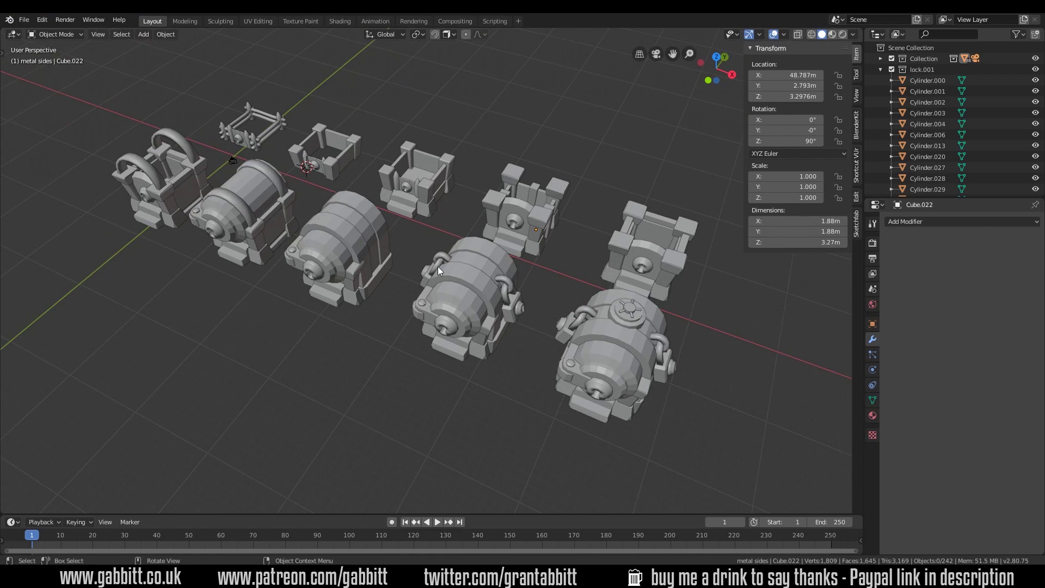
scroll(379, 226, "up", 6)
middle_click_drag(384, 285, 490, 362, "shift")
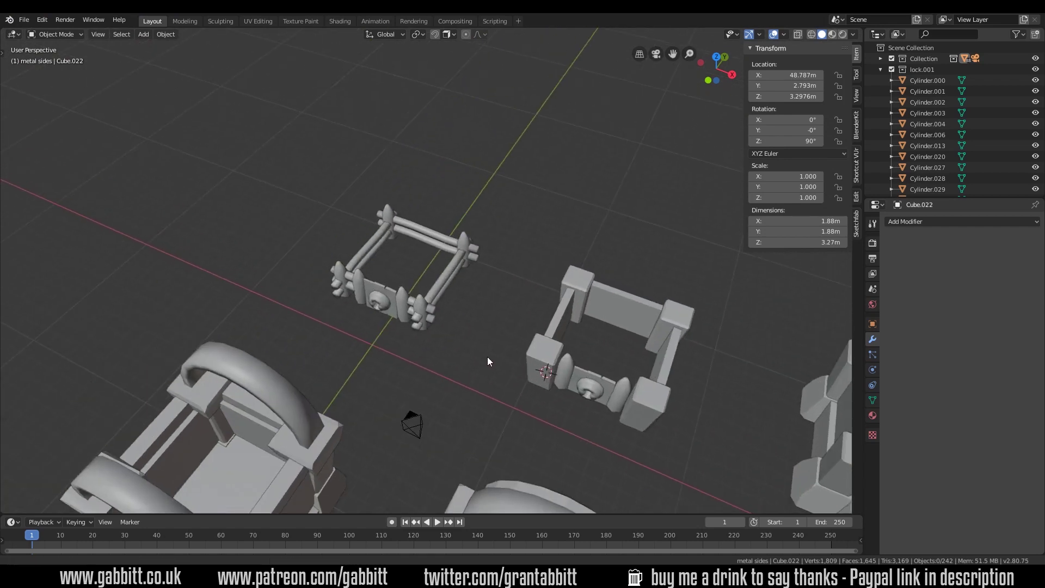
left_click(436, 320)
scroll(452, 315, "up", 4)
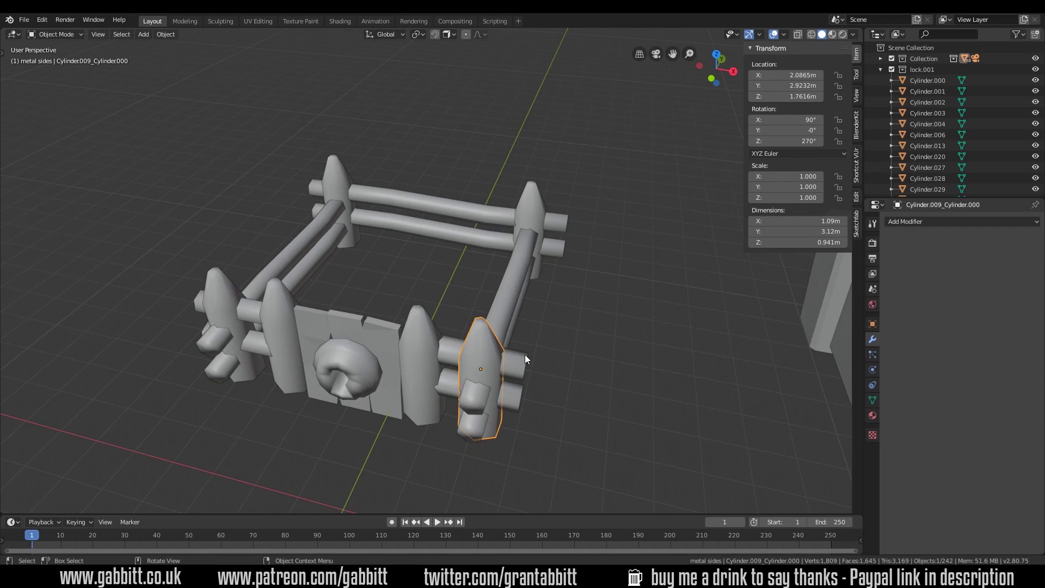
middle_click_drag(525, 358, 545, 351)
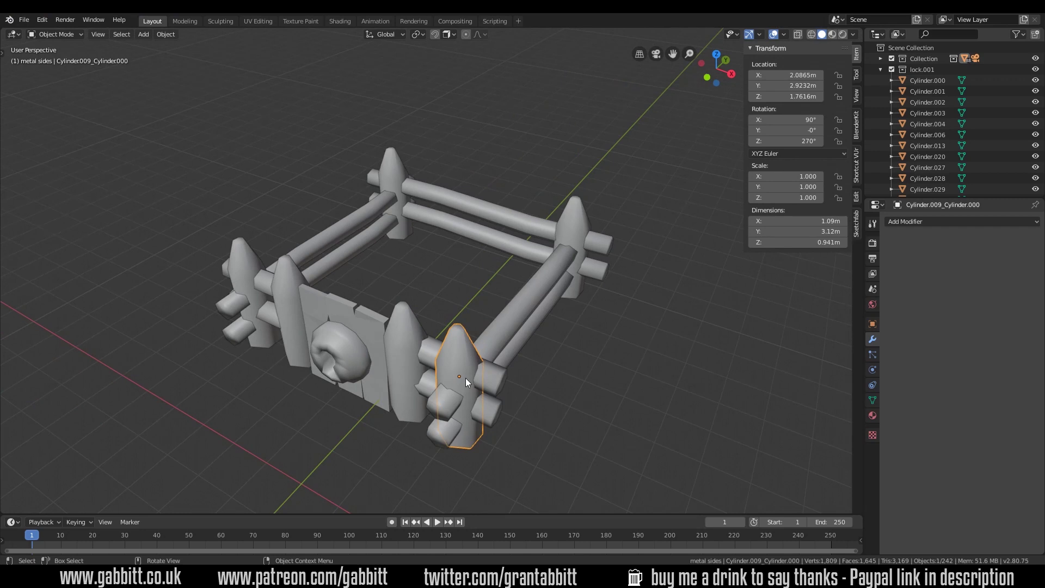
key("Tab")
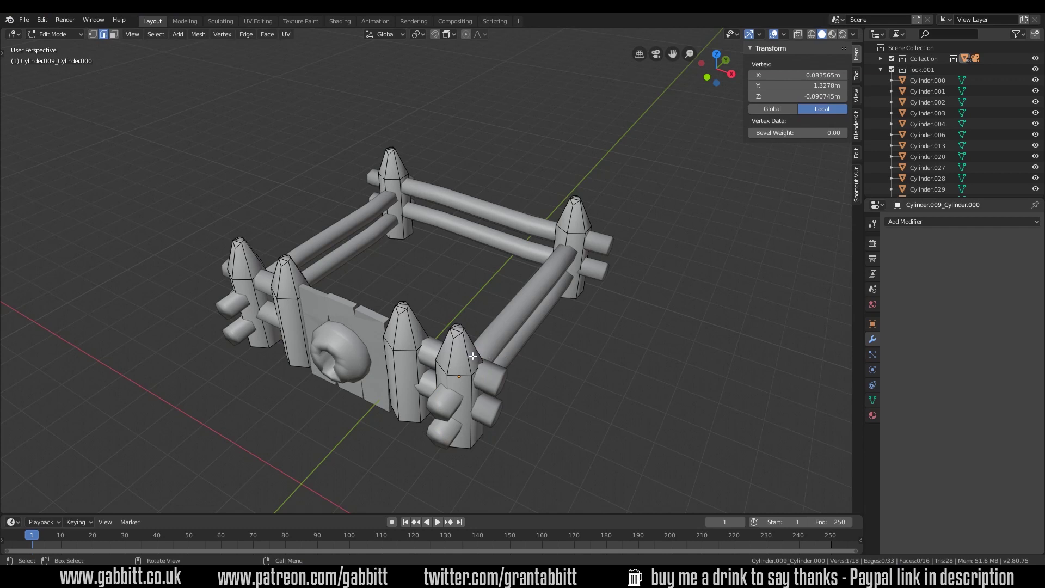
left_click(476, 355)
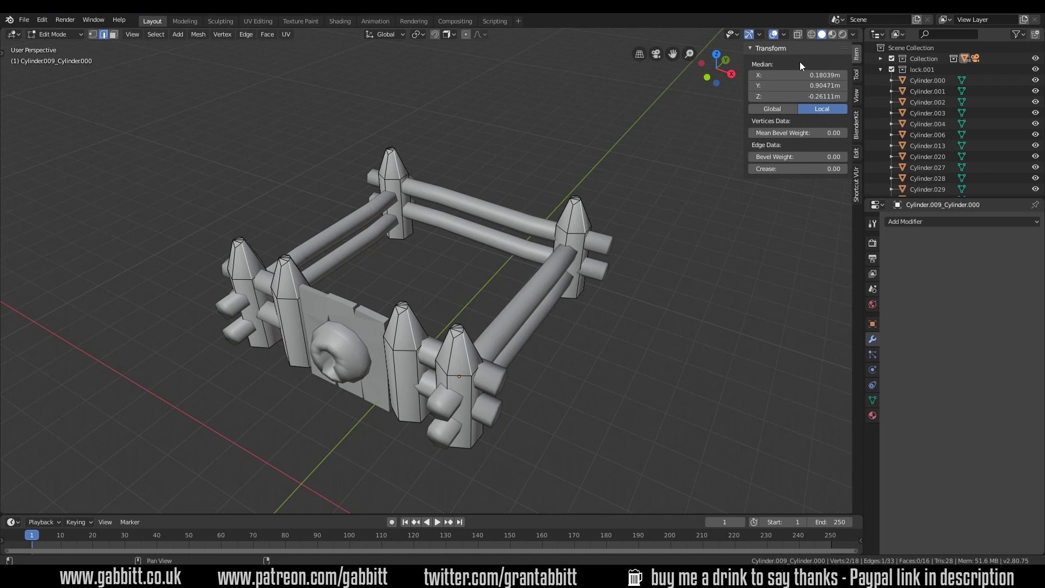
Show the models with their textured materials in the viewport and inspect the log enclosure from several angles in Object Mode
left_click(834, 36)
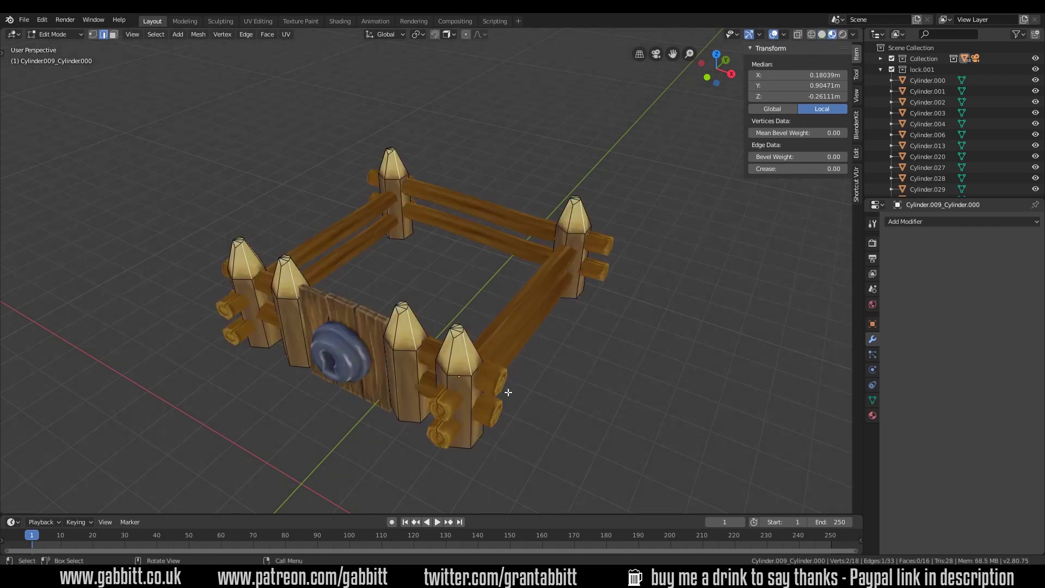
middle_click_drag(369, 397, 393, 379)
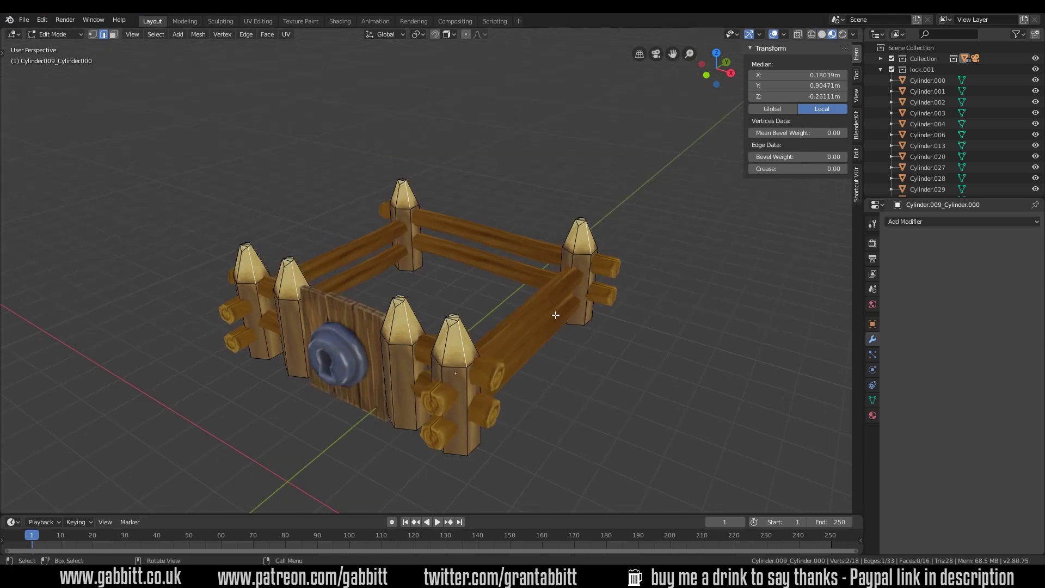
key("Tab")
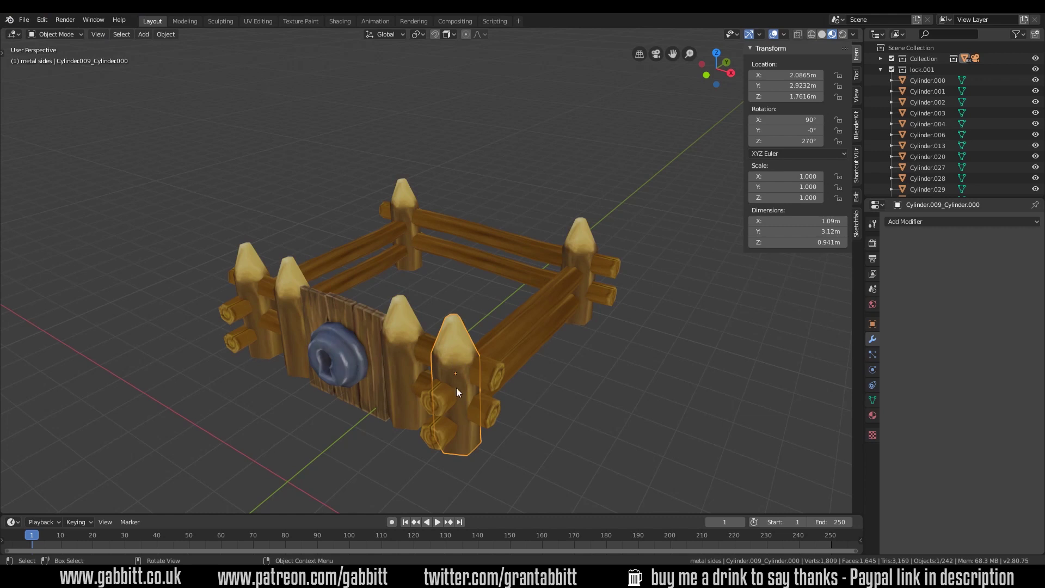
middle_click_drag(456, 387, 319, 383)
key("KP_Decimal")
scroll(450, 348, "down", 5)
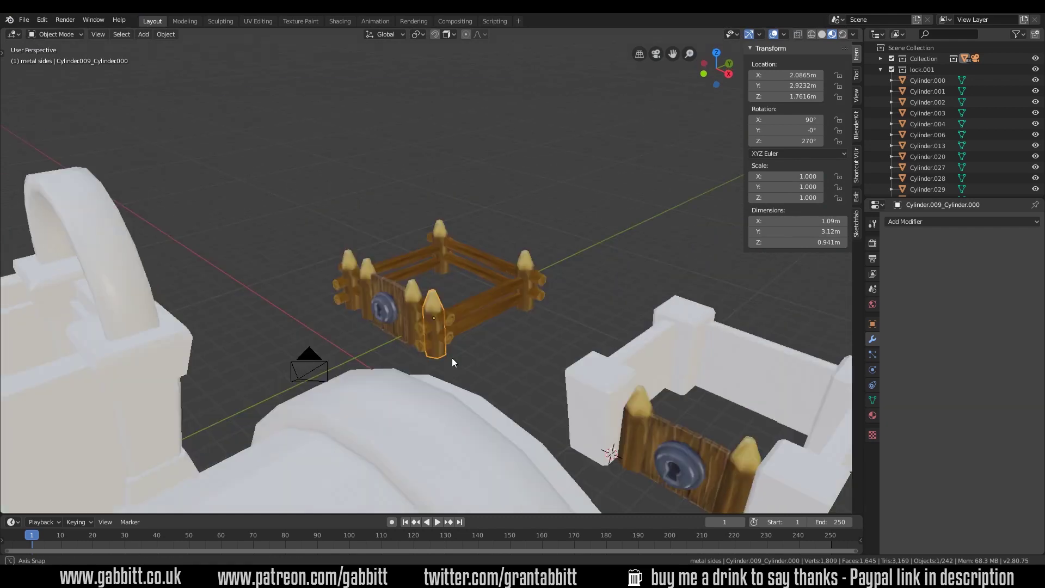
middle_click_drag(450, 362, 475, 367)
scroll(475, 367, "up", 2)
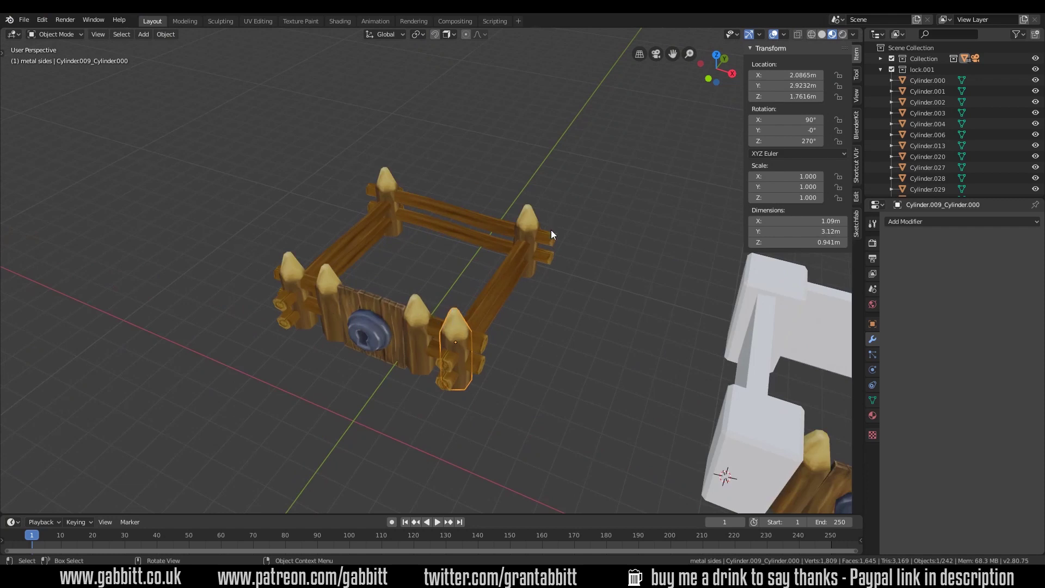
Rotate the post just right of the gate around the global Z axis to vary its texture
left_click(417, 318)
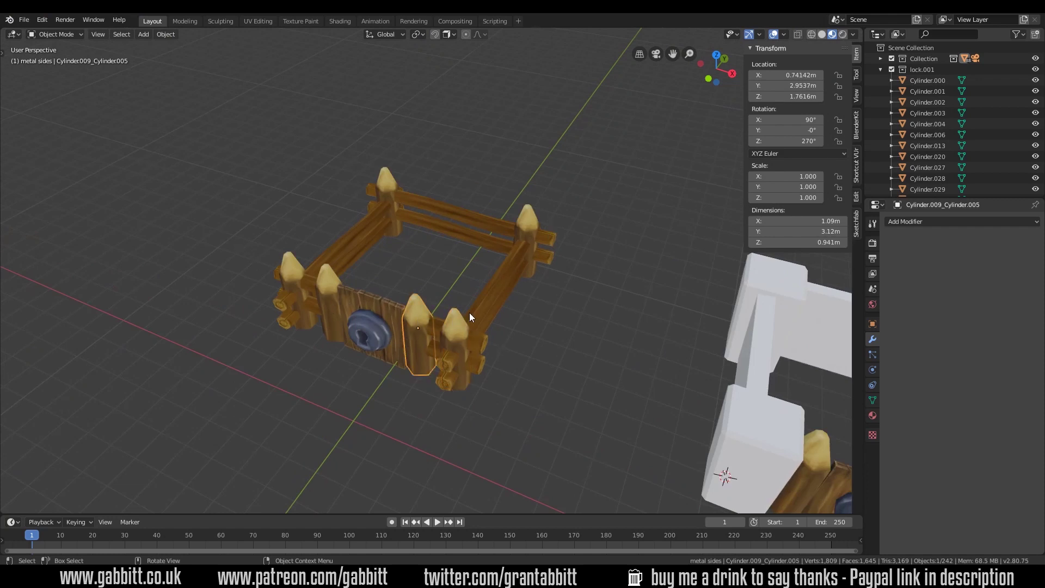
key("r")
key("z")
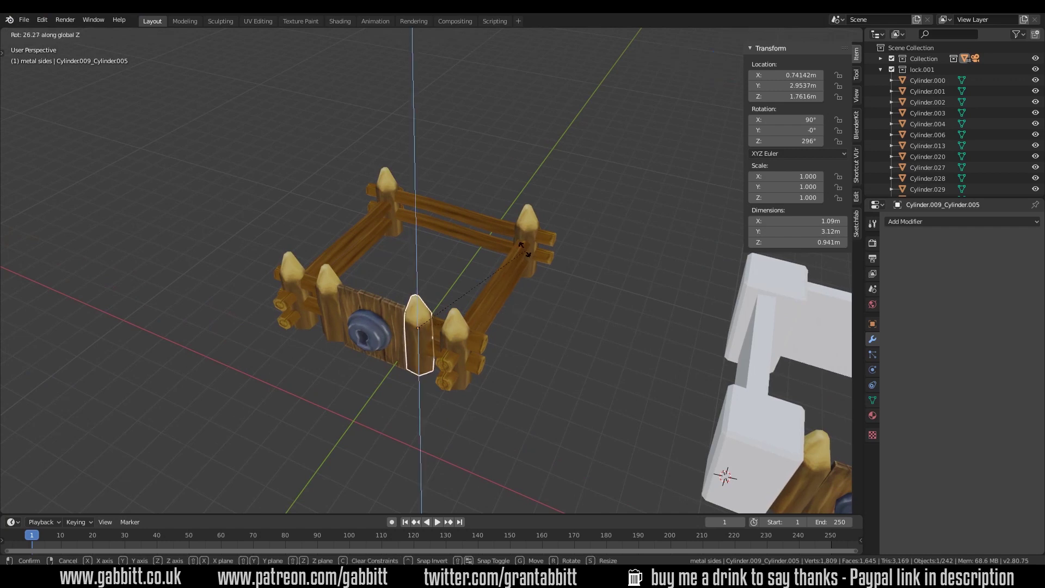
left_click(472, 325)
Rotate the post just left of the gate by about -70.8° around the global Z axis
left_click(322, 279)
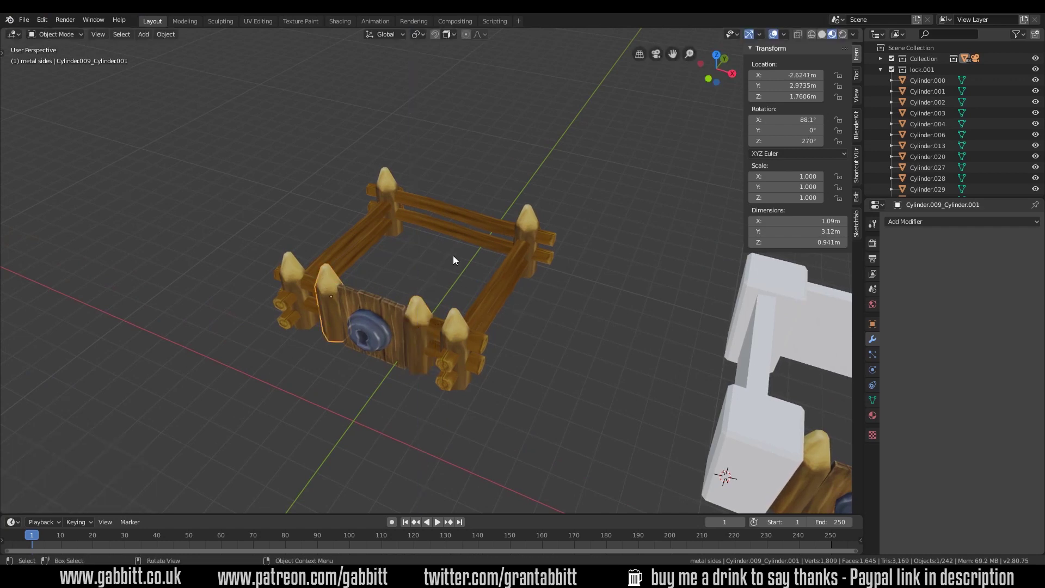
key("r")
key("z")
left_click(486, 358)
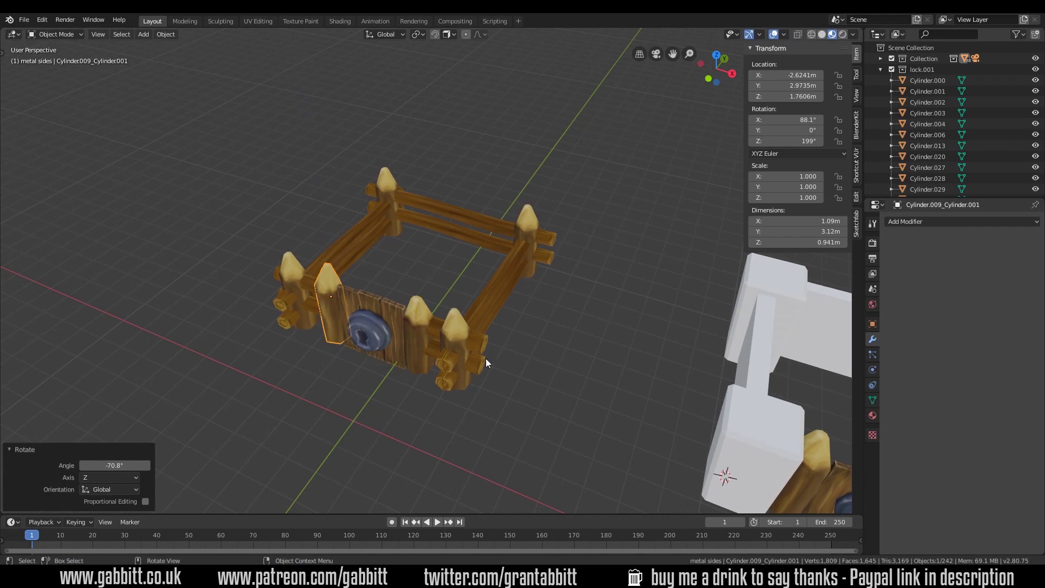
mouse_move(474, 344)
middle_mouse_down()
mouse_move(531, 345)
mouse_move(538, 332)
mouse_move(488, 346)
middle_mouse_up()
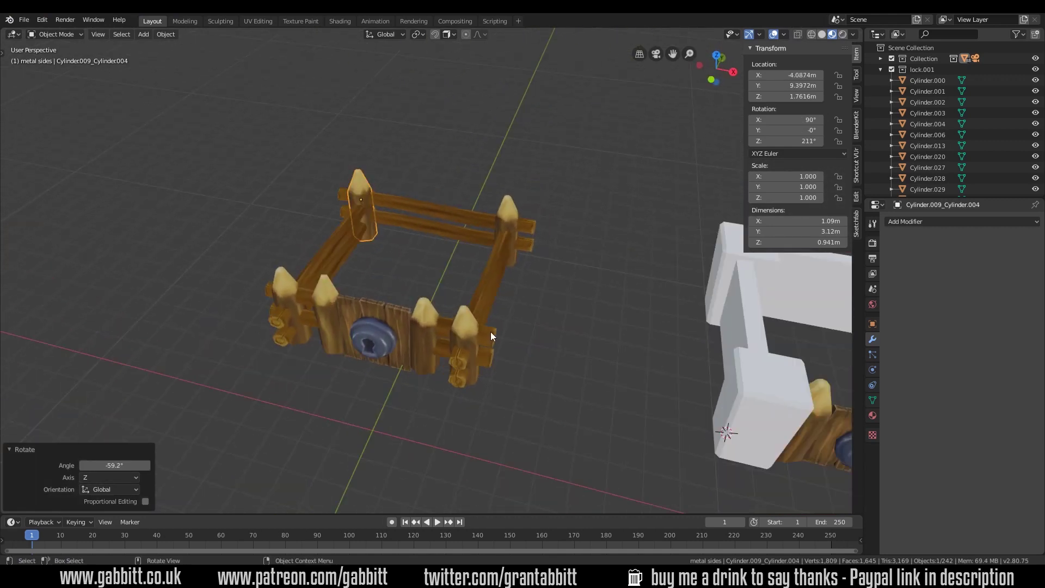
Frame the gate's plank panel and examine its mesh around the lock in Edit Mode
left_click(391, 318)
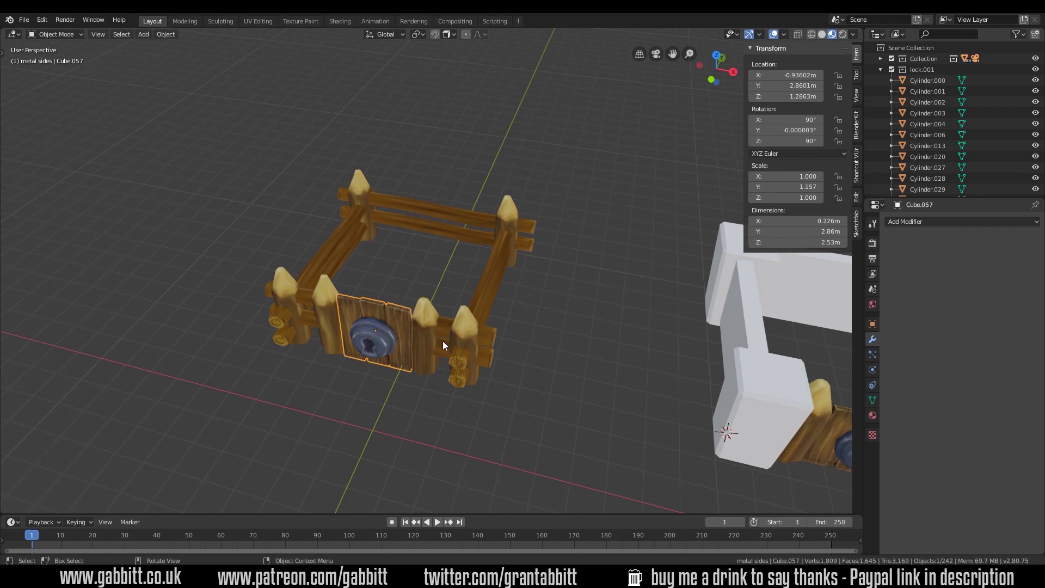
key("KP_Decimal")
middle_click_drag(455, 340, 451, 301)
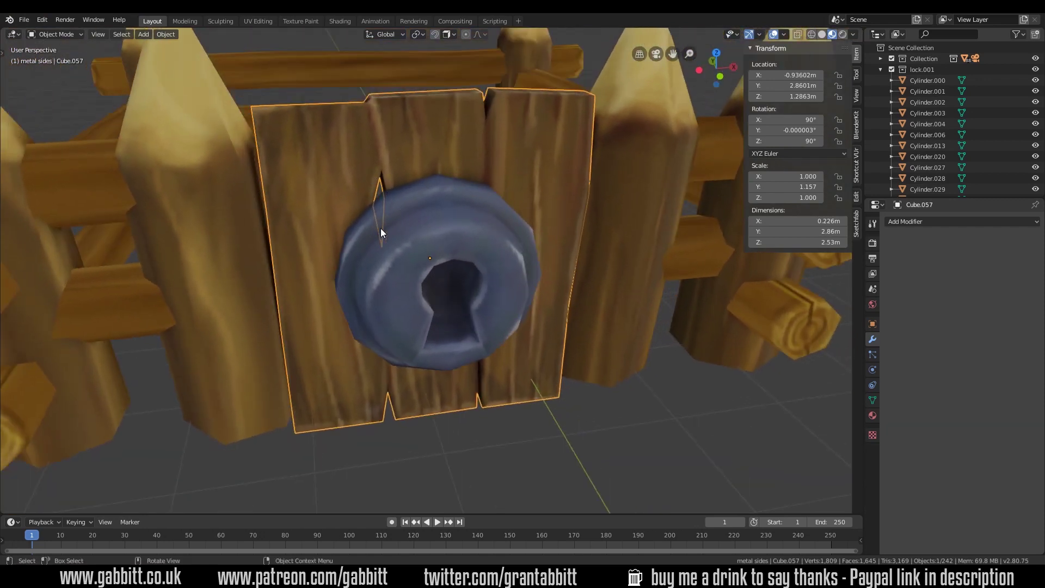
key("Tab")
middle_click_drag(553, 263, 500, 219)
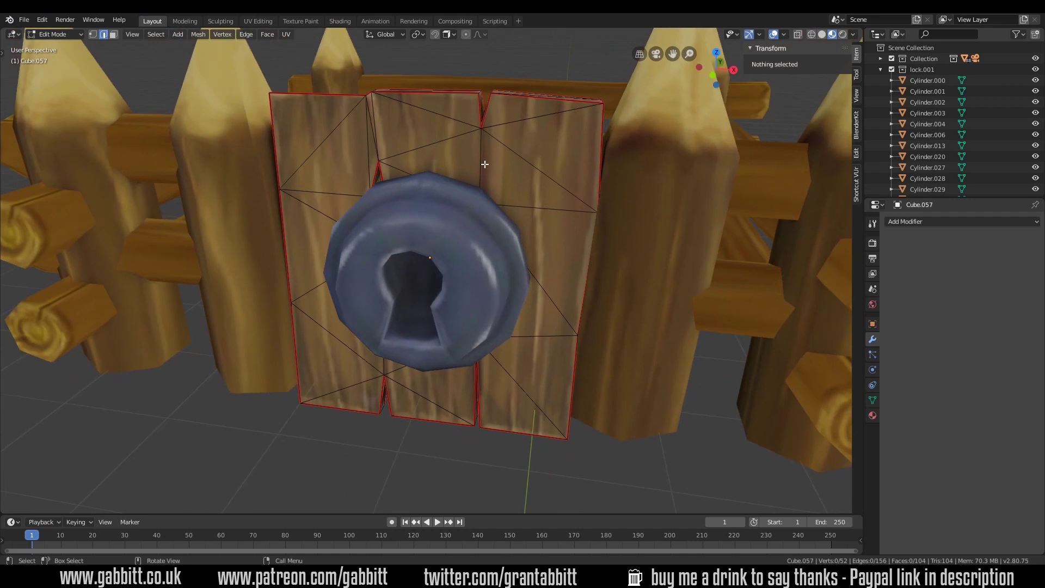
middle_click_drag(403, 299, 395, 418)
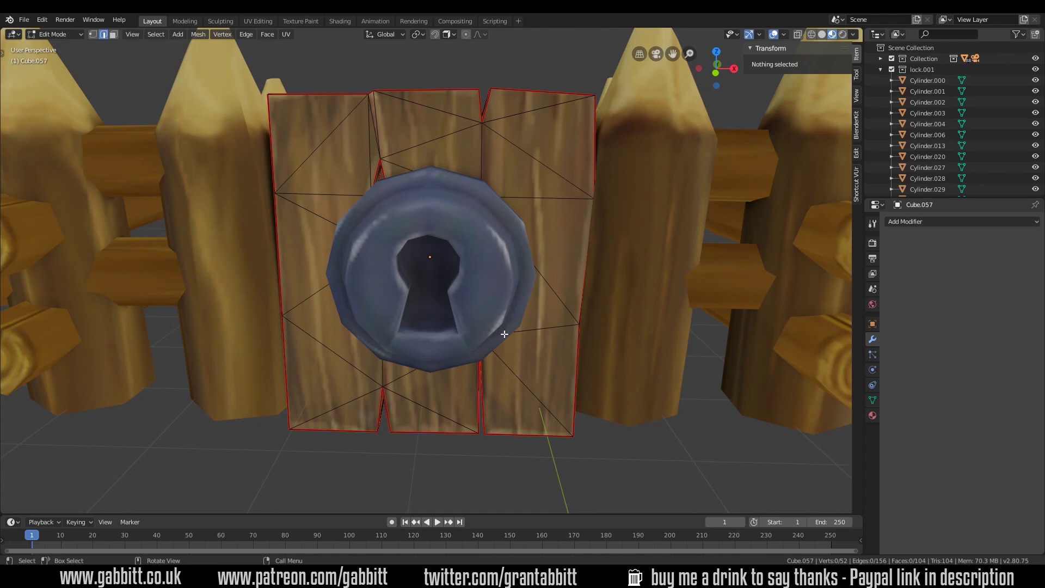
mouse_move(501, 334)
middle_mouse_down()
mouse_move(805, 334)
mouse_move(712, 283)
mouse_move(560, 345)
mouse_move(488, 344)
middle_mouse_up()
key("Tab")
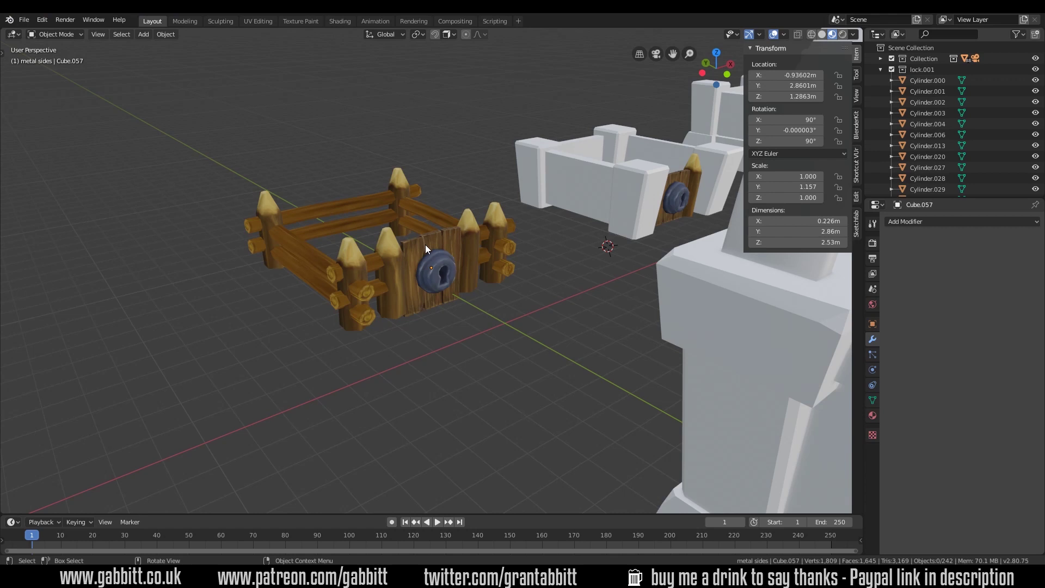
Compare the gate with the untextured panels beside it and check the gate panel's mesh statistics in Edit Mode
scroll(448, 307, "up", 4)
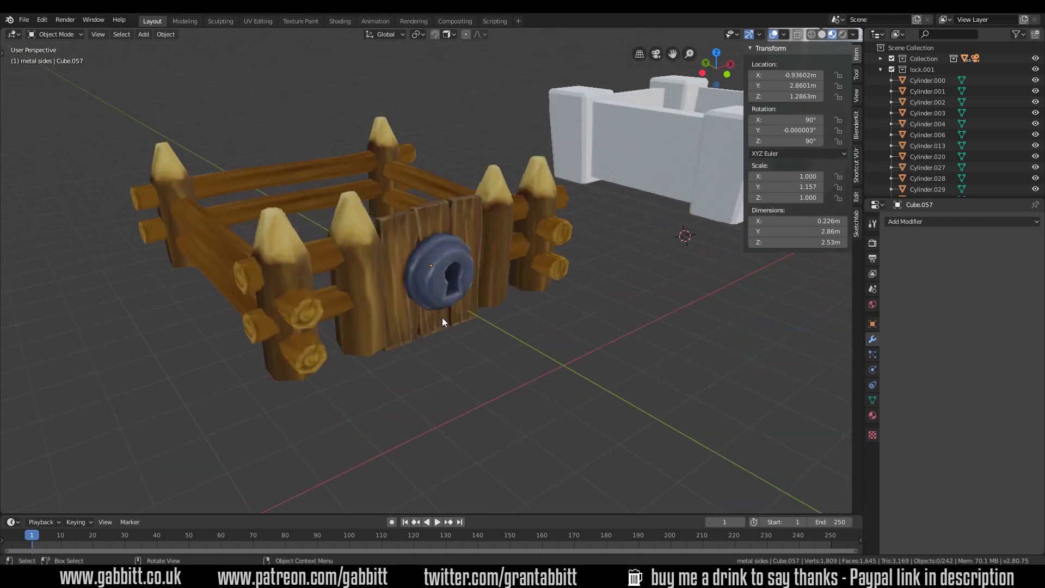
middle_click_drag(455, 312, 425, 278)
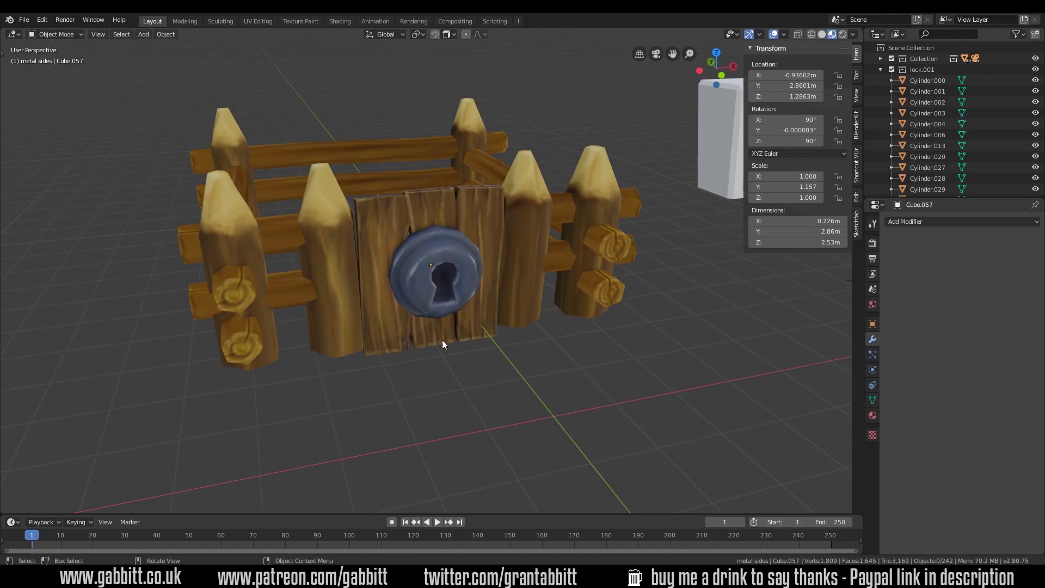
middle_click_drag(442, 345, 425, 344)
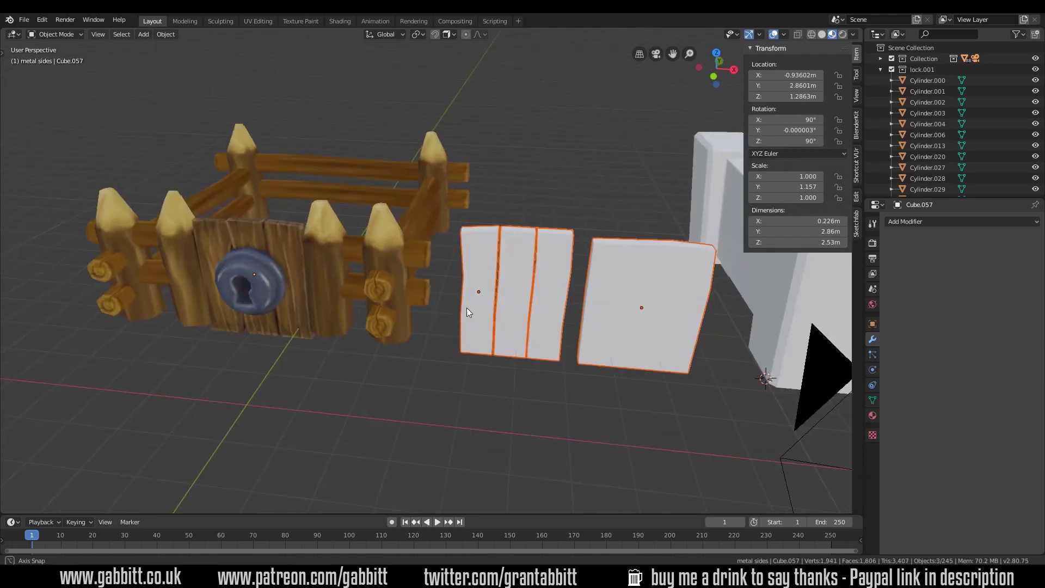
mouse_move(466, 309)
middle_mouse_down()
mouse_move(446, 308)
mouse_move(461, 308)
middle_mouse_up()
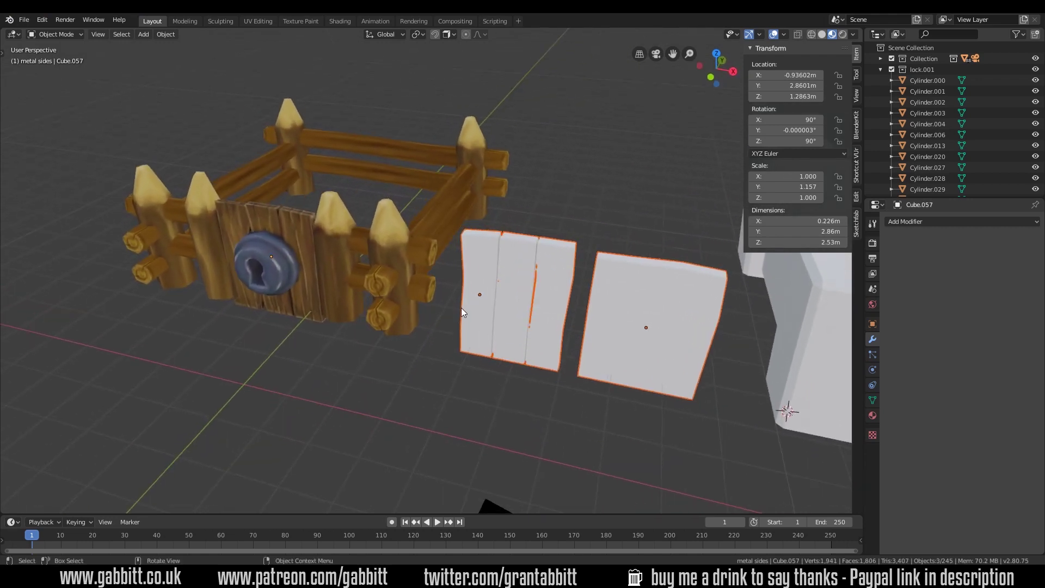
left_click(287, 227)
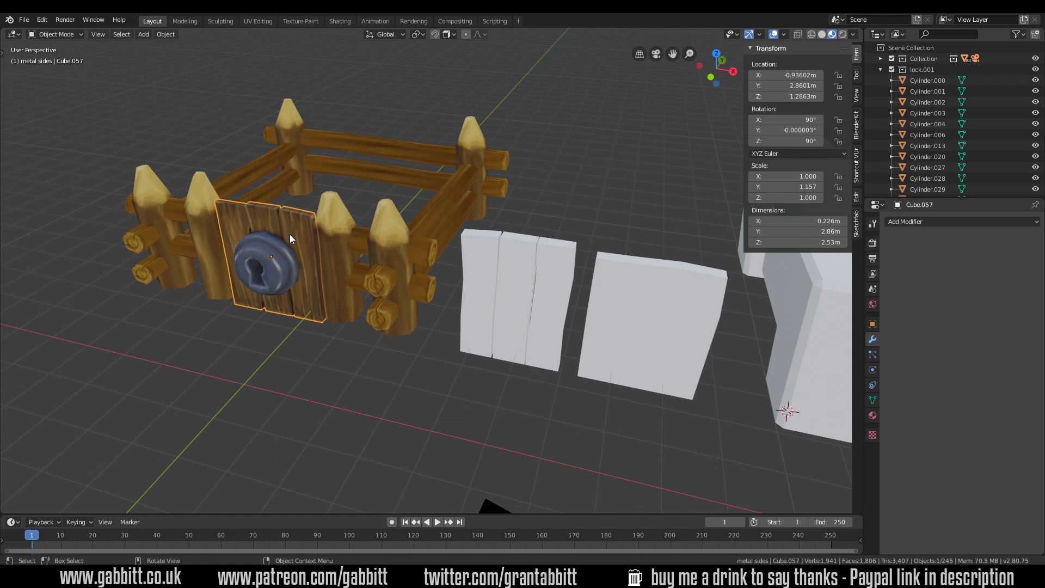
key("Tab")
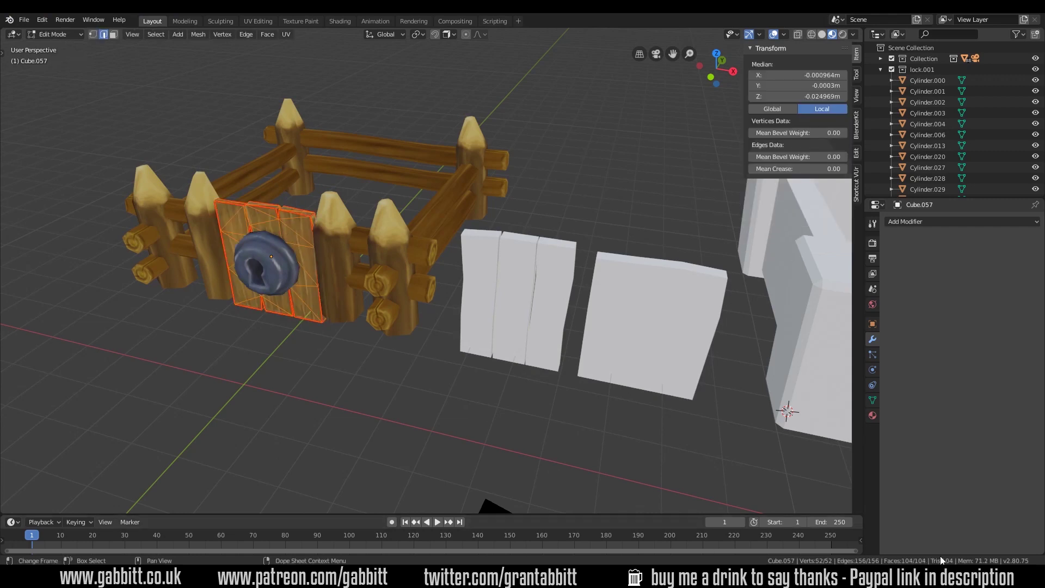
middle_click_drag(305, 214, 278, 227)
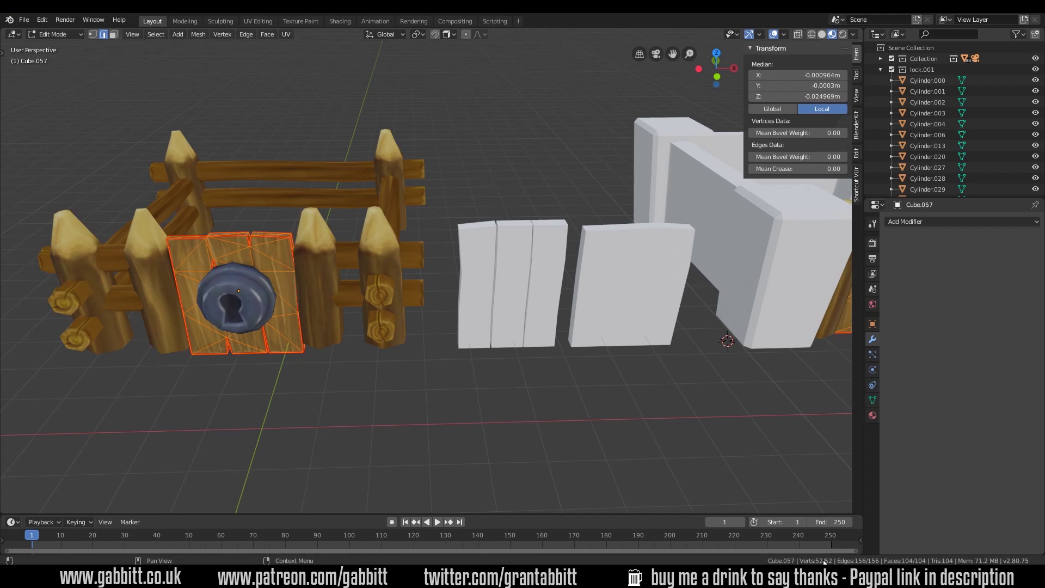
key("Tab")
Check the mesh statistics of the untextured three-plank panel in Edit Mode and reselect the gate's plank panel
left_click(483, 289)
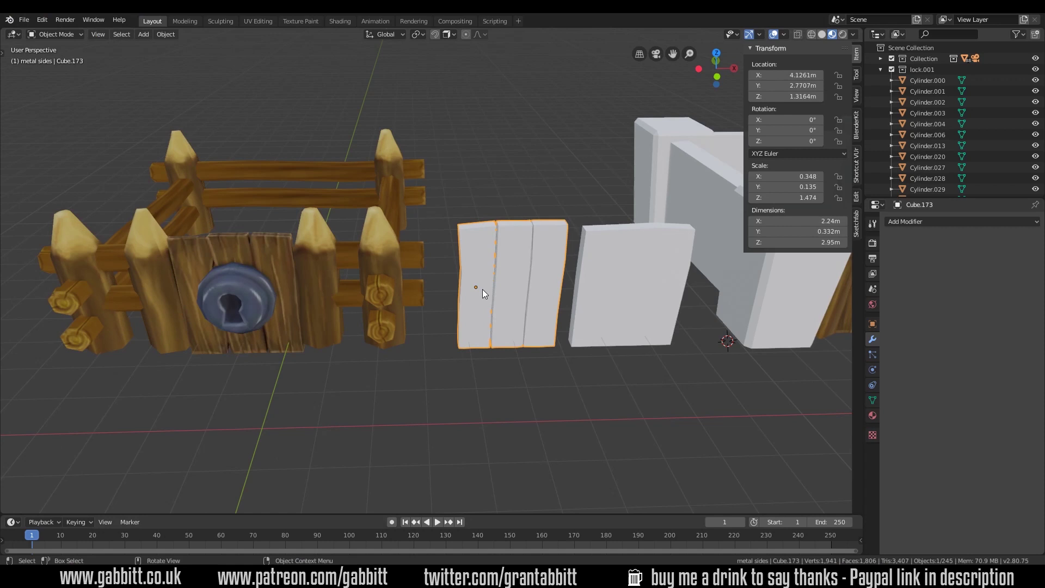
key("Tab")
middle_click_drag(482, 289, 551, 262)
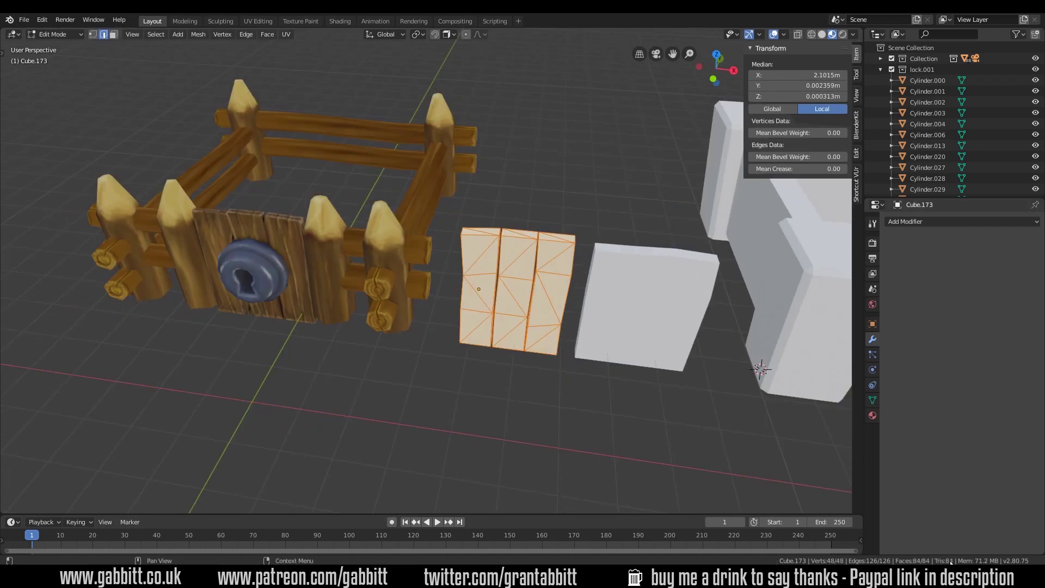
key("Tab")
left_click(295, 249)
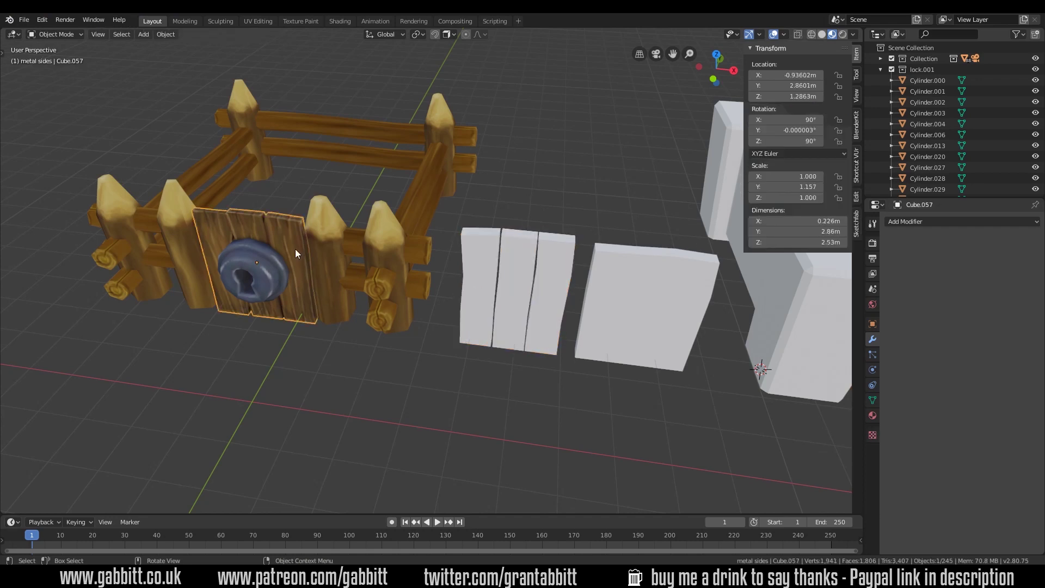
Compare the gate plank panel's mesh statistics in Edit Mode with those of the untextured three-plank panel
key("Tab")
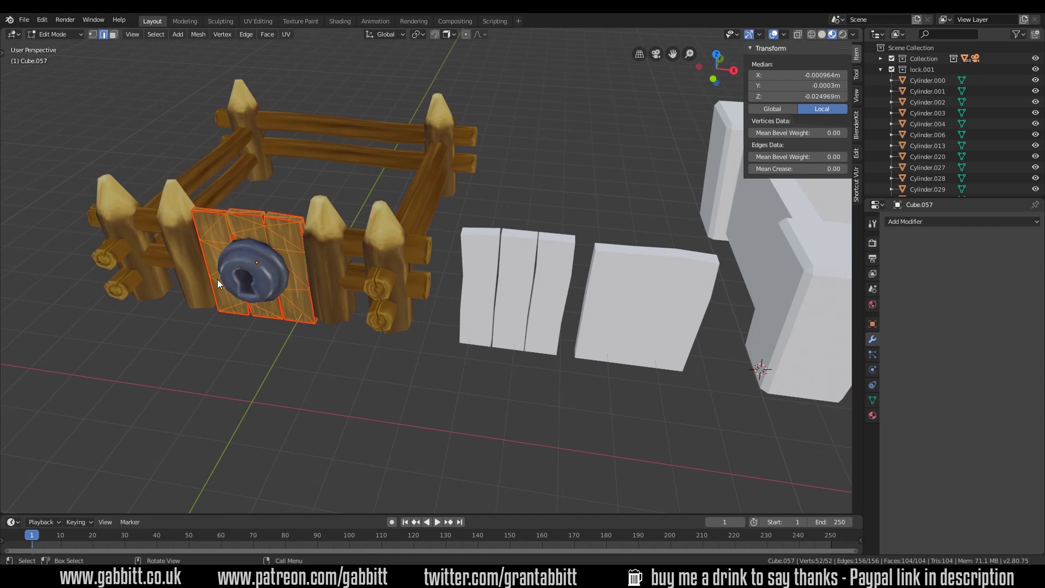
key("Tab")
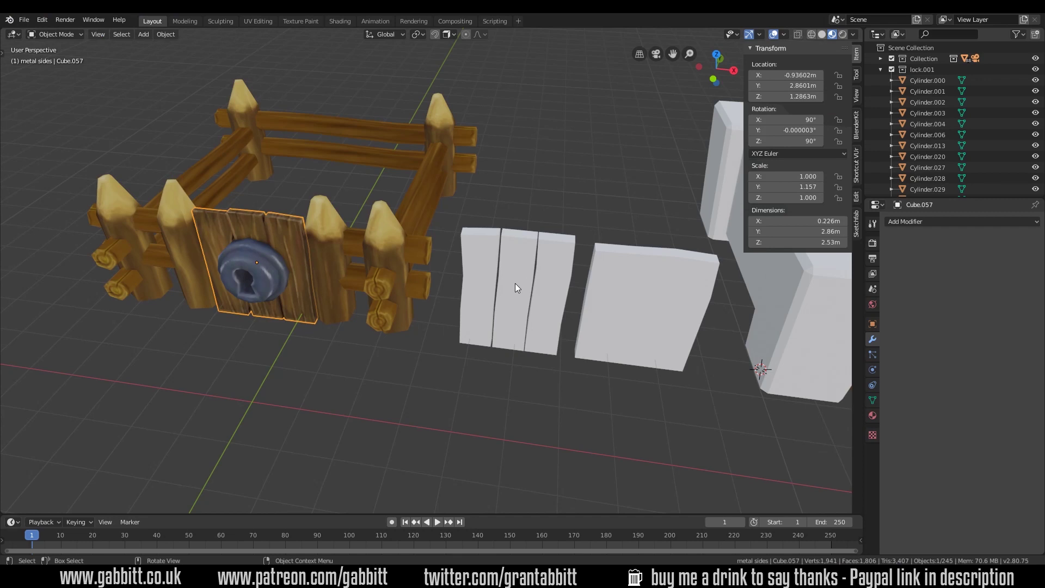
left_click(515, 283)
middle_click_drag(515, 283, 503, 259)
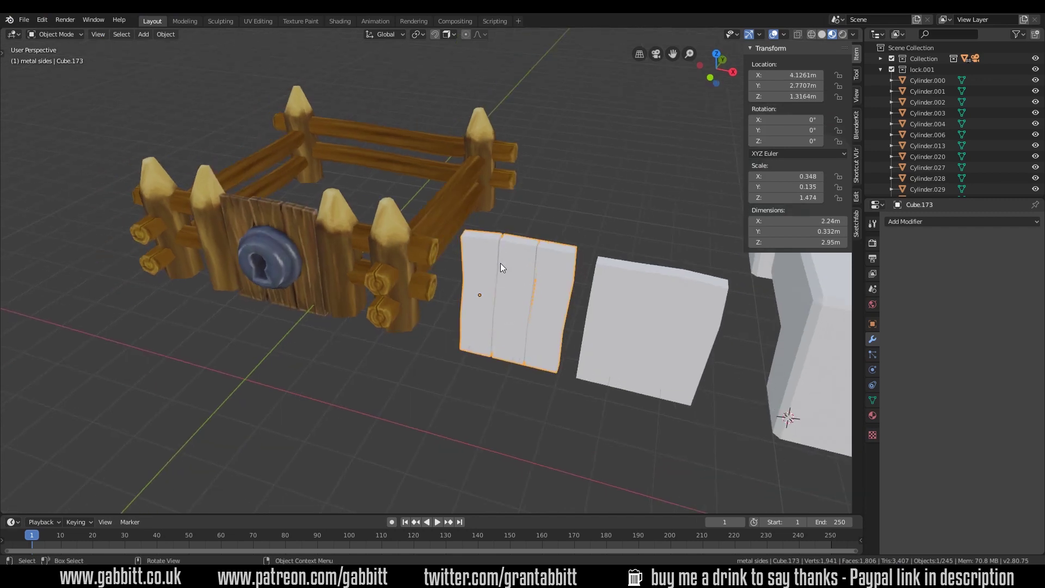
middle_click_drag(491, 333, 500, 223)
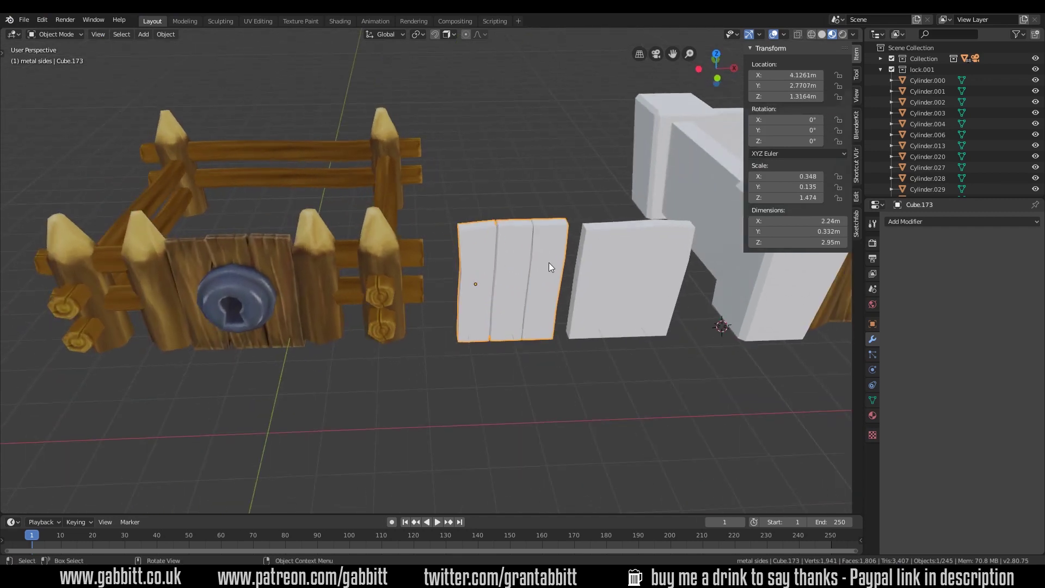
middle_click_drag(549, 265, 532, 250)
key("Tab")
middle_click_drag(518, 292, 455, 407)
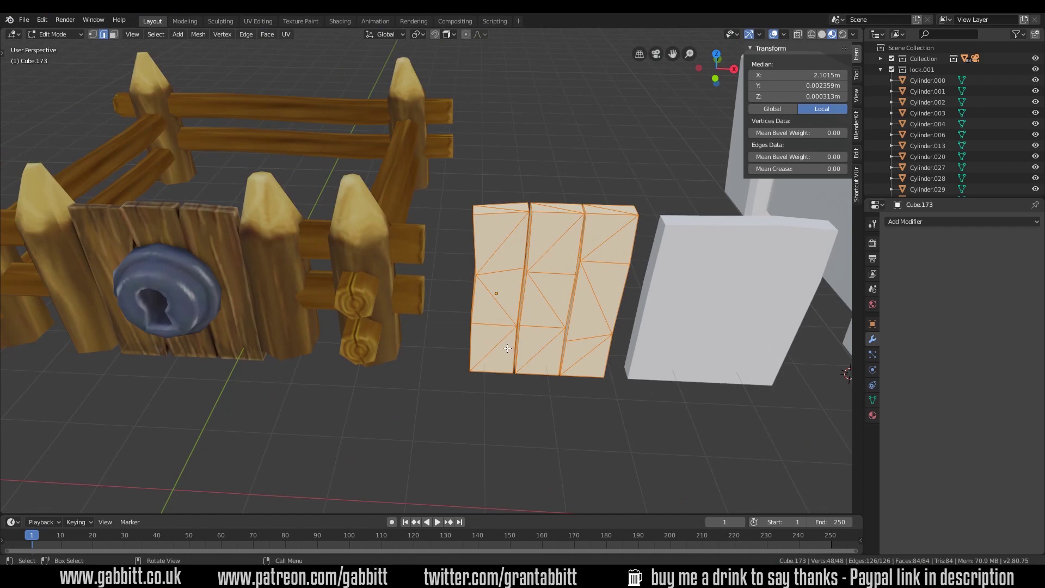
middle_click_drag(529, 202, 535, 265)
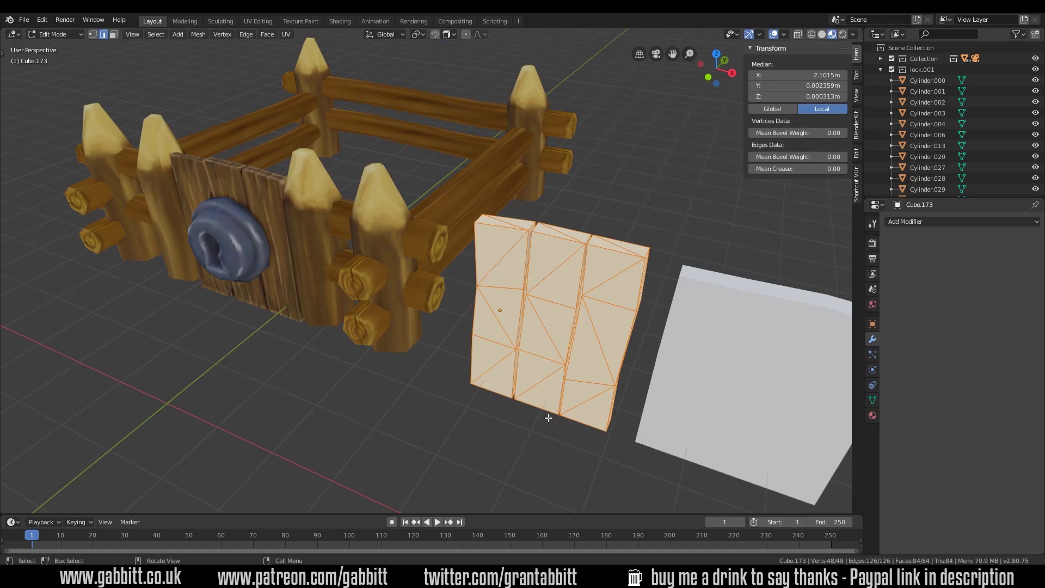
key("Tab")
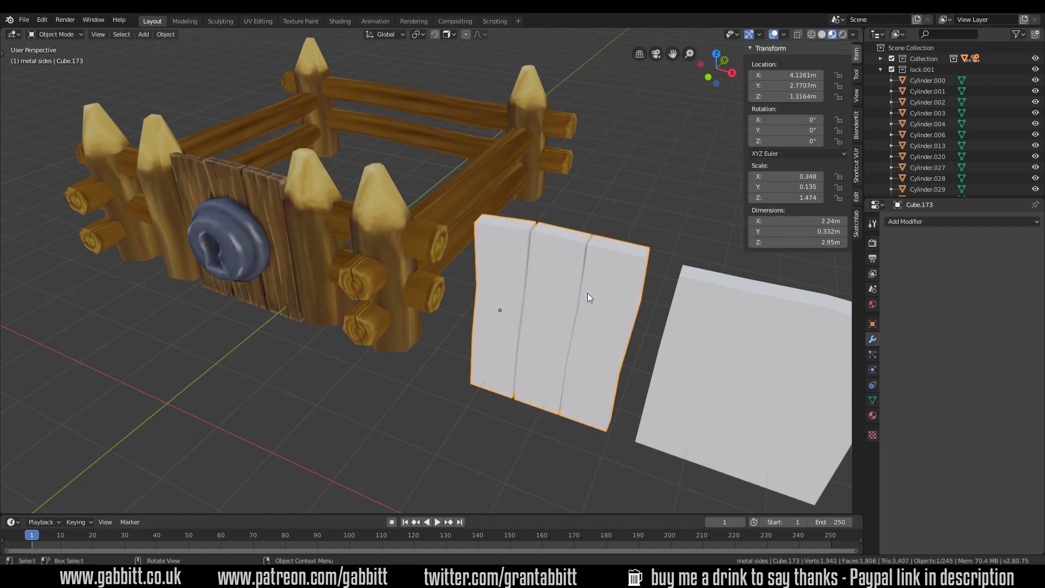
Examine the mesh of the untextured one-piece panel in Edit Mode and compare it with the three-plank panel and the gate
left_click(648, 348)
middle_click_drag(648, 347, 577, 327, "shift")
key("Tab")
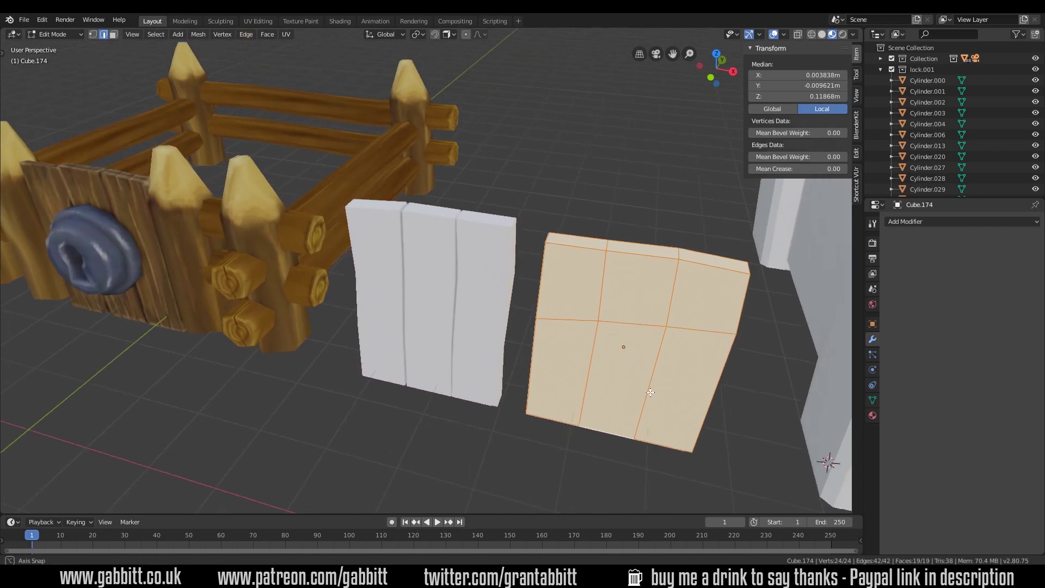
middle_click_drag(643, 372, 649, 359)
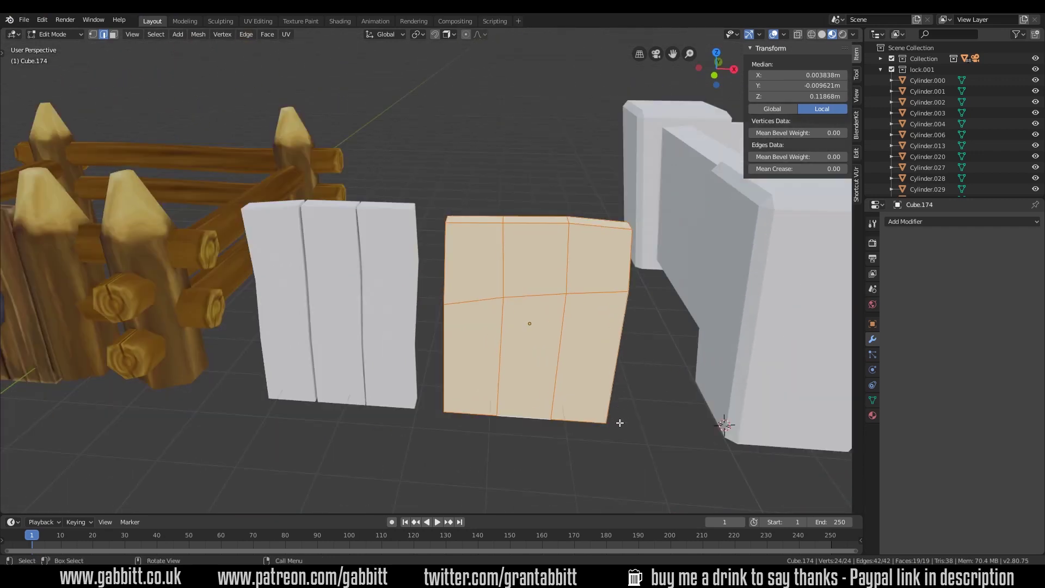
middle_click_drag(618, 424, 604, 420)
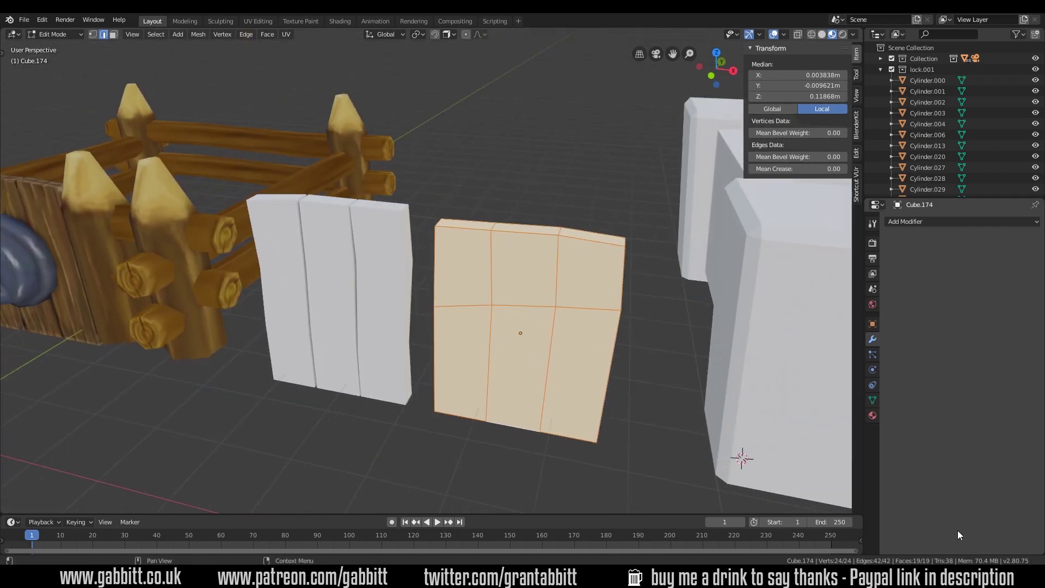
middle_click_drag(555, 386, 605, 372)
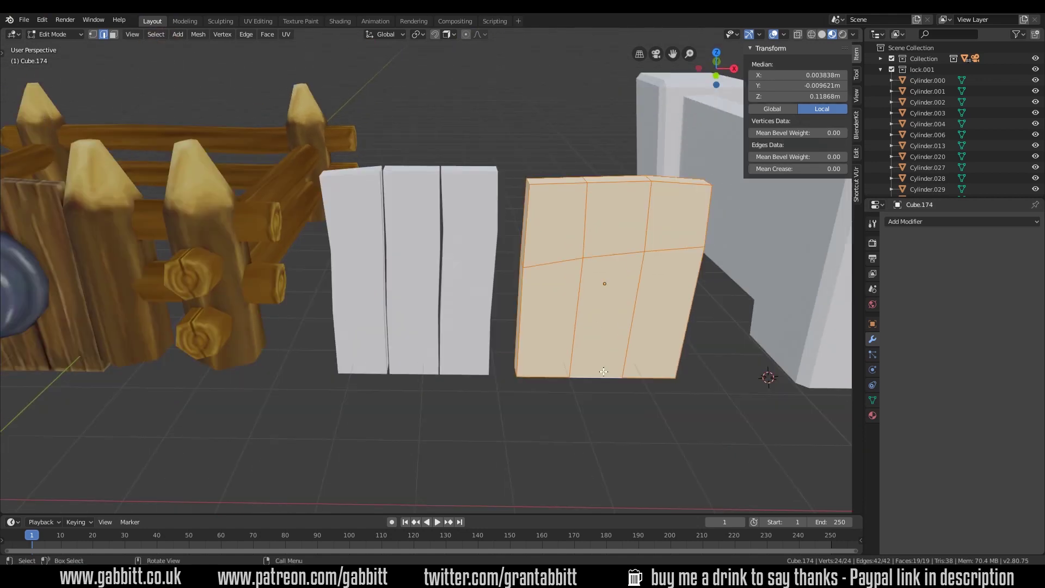
middle_click_drag(108, 287, 133, 190)
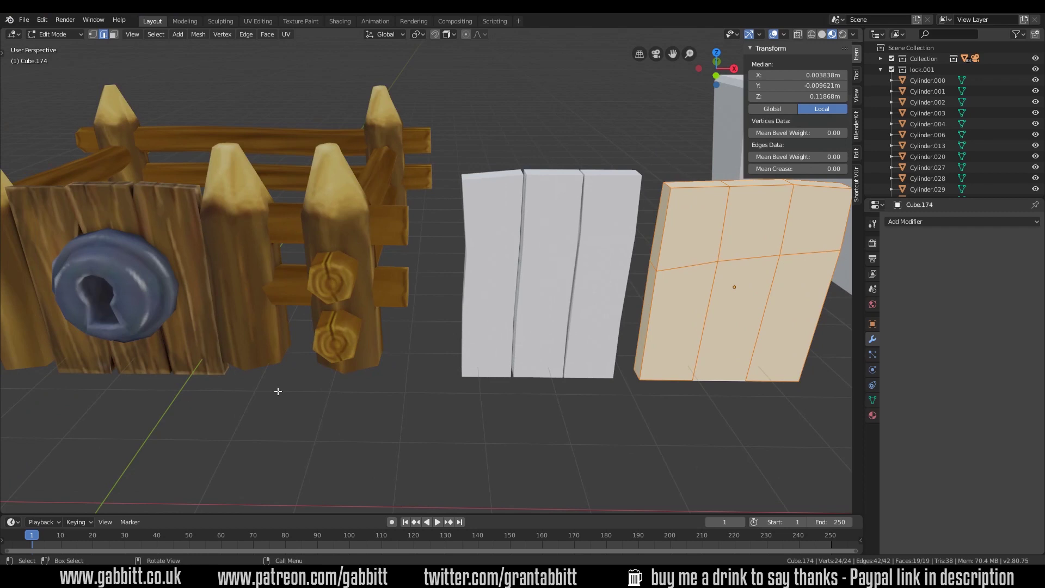
middle_click_drag(637, 354, 633, 273)
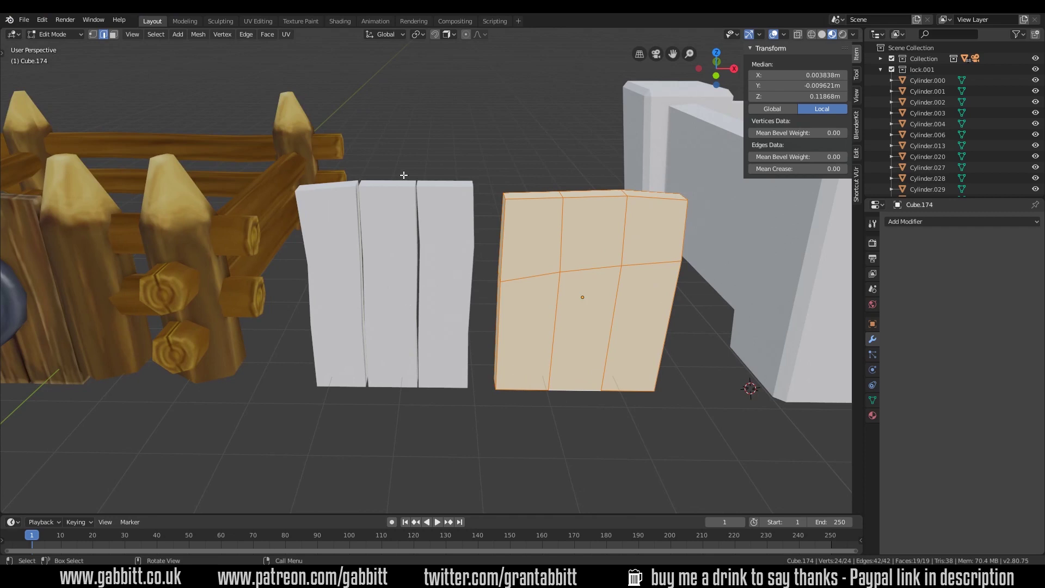
Enable Ambient Occlusion in the Eevee render settings and switch the viewport to Solid shading in Object Mode
middle_click_drag(512, 370, 481, 316)
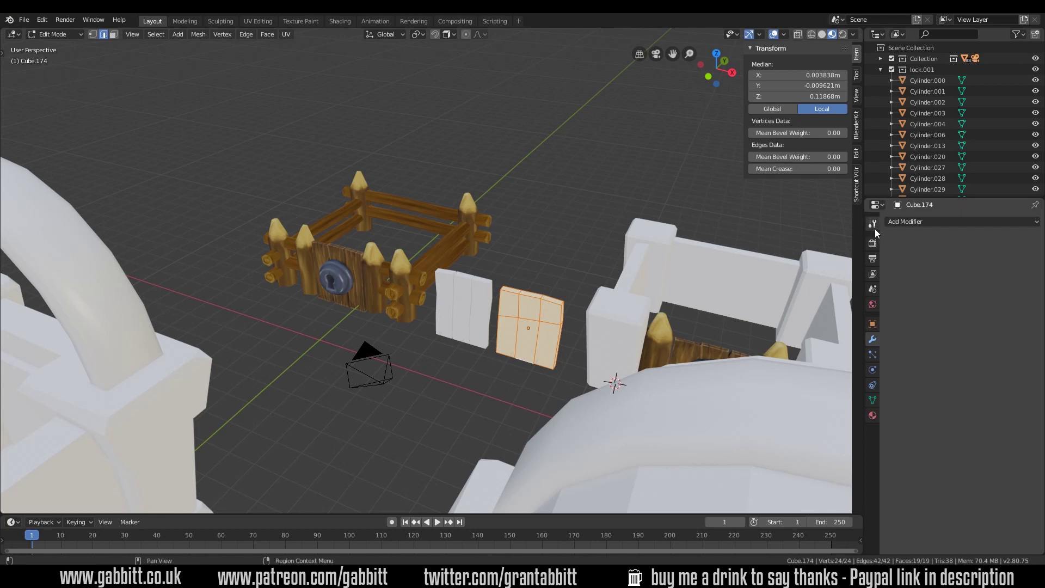
left_click(872, 243)
left_click(897, 295)
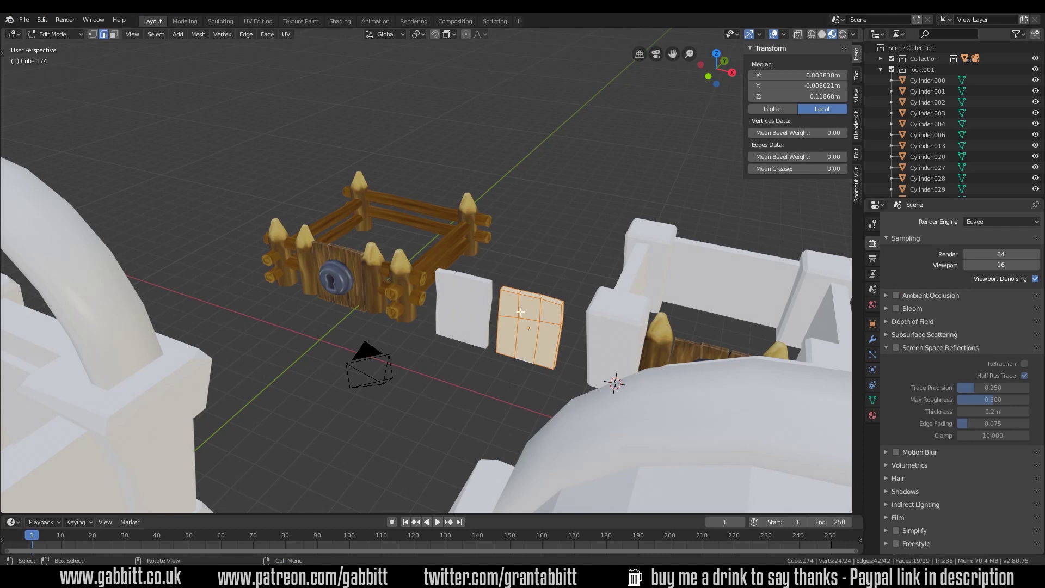
key("Tab")
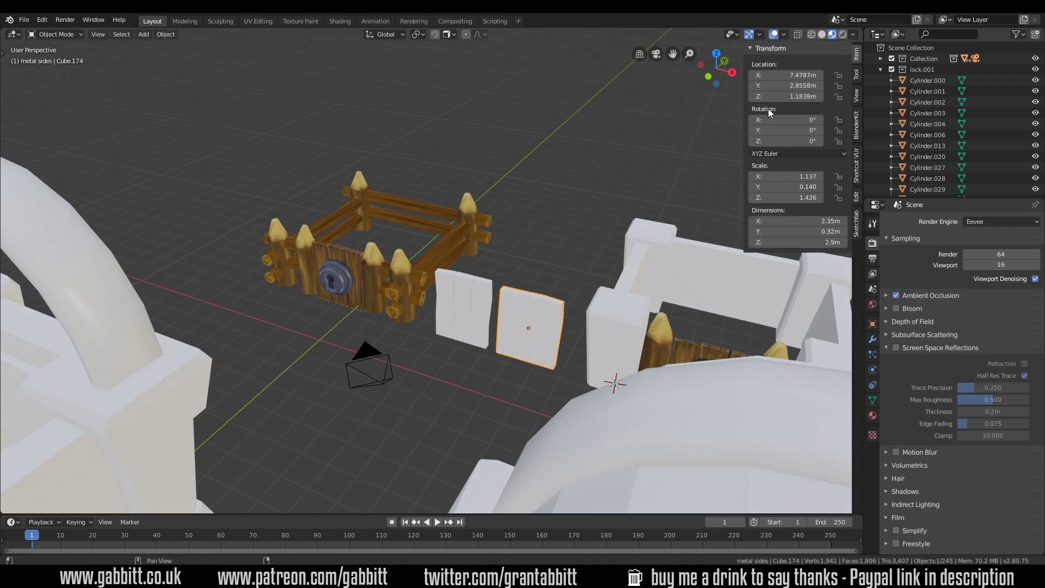
left_click(821, 35)
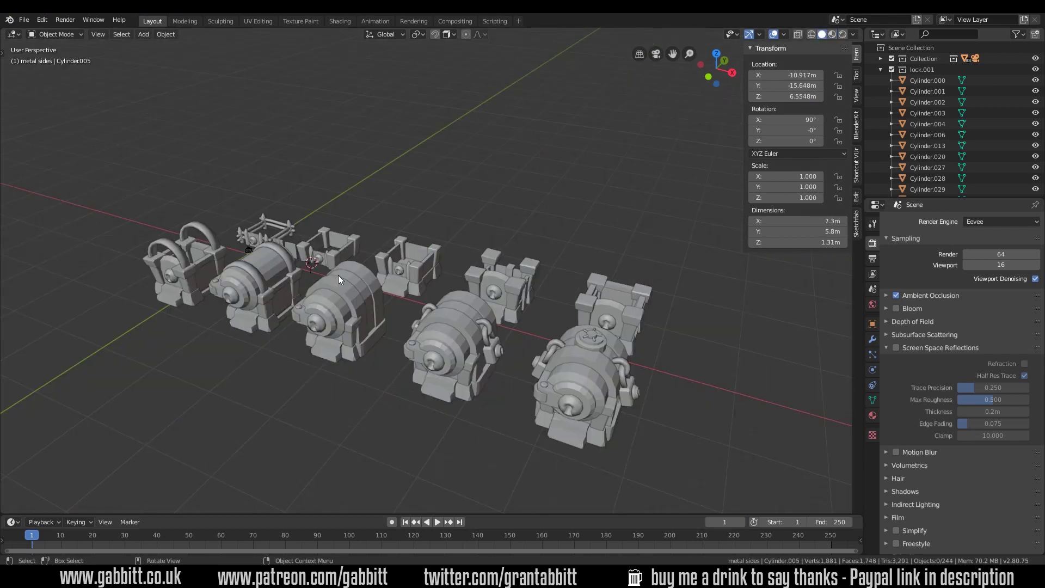
Compare the main cylinders of two barrel vaults and inspect the chained barrel vault without the top wheel up close
left_click(276, 271)
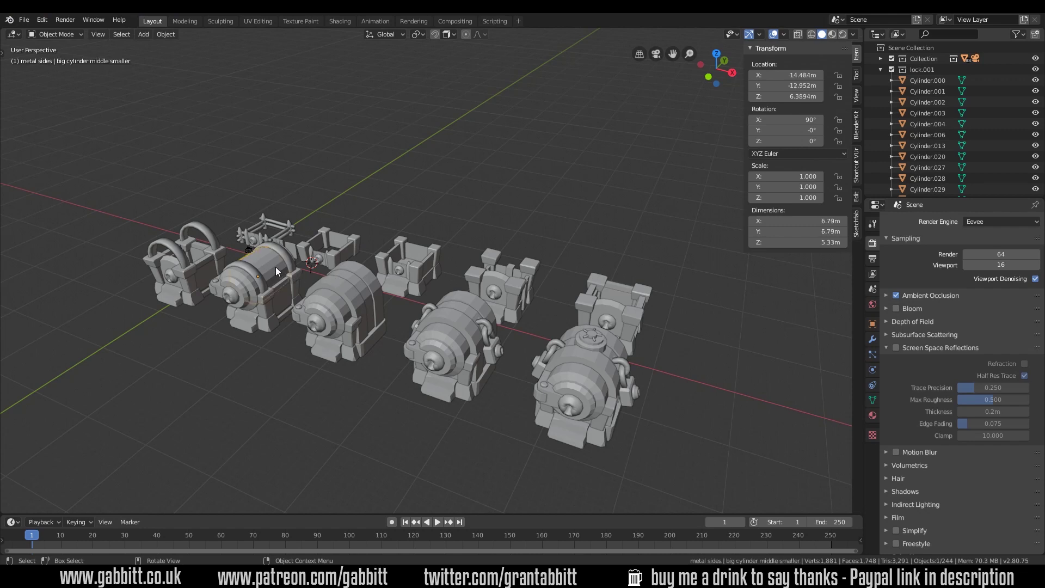
left_click(449, 346)
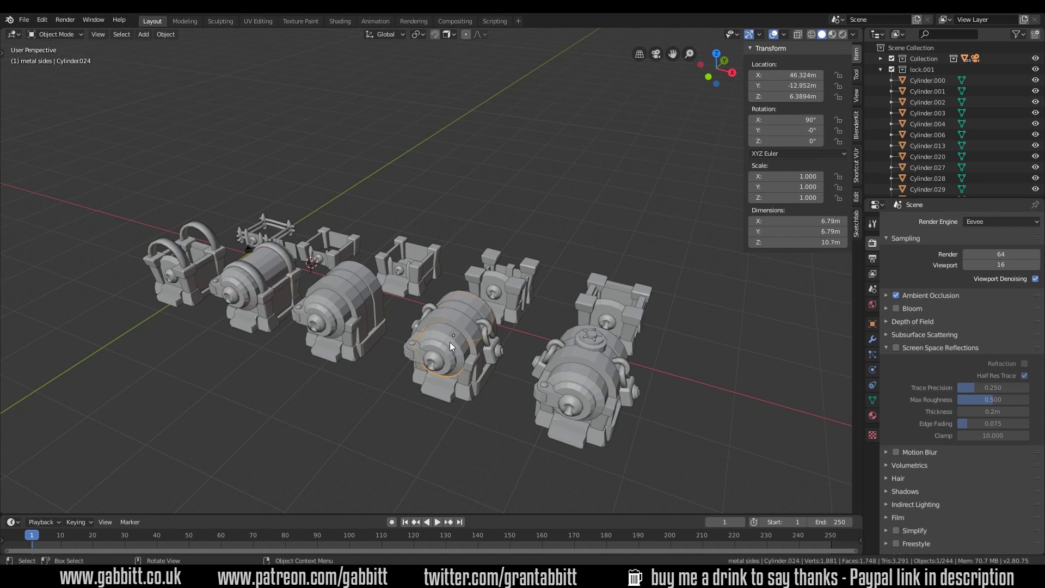
scroll(443, 296, "up", 8)
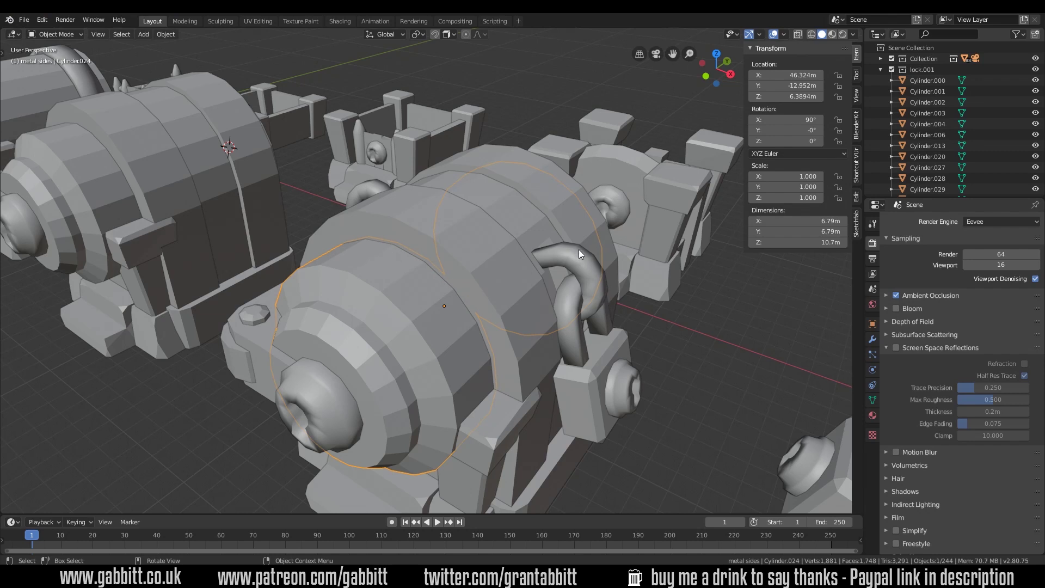
scroll(567, 279, "down", 5)
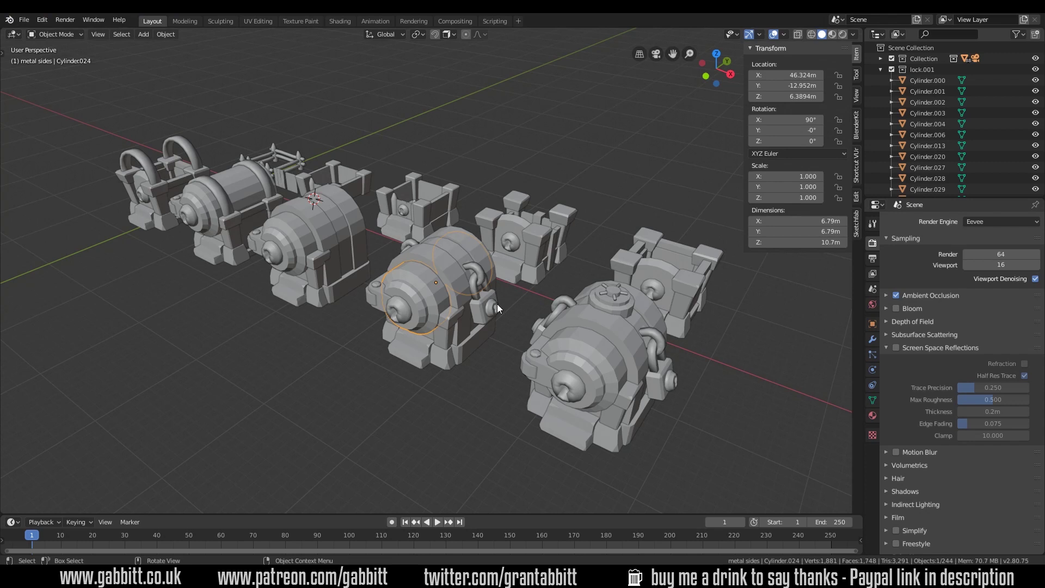
scroll(494, 305, "up", 3)
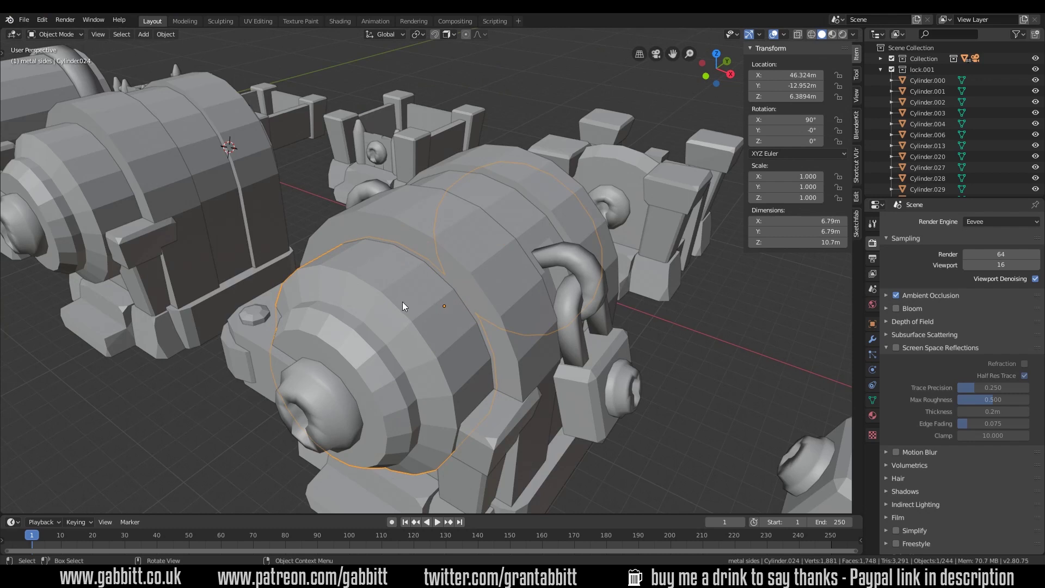
Inspect the front lock, the wide metal band and the inner cylinder of the chained barrel vault without the top wheel
middle_click_drag(367, 305, 446, 258)
left_click(439, 207)
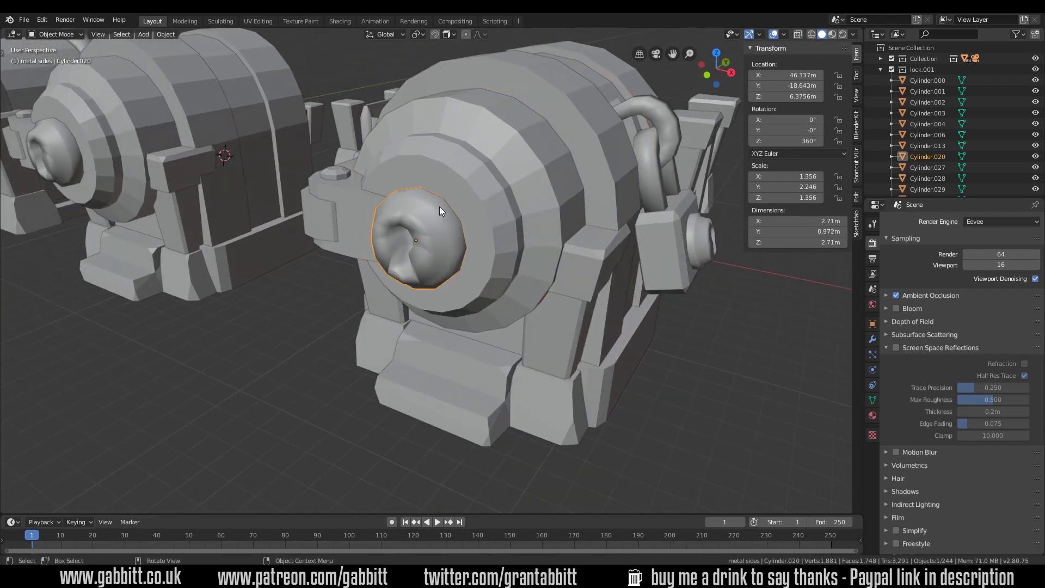
scroll(444, 262, "down", 5)
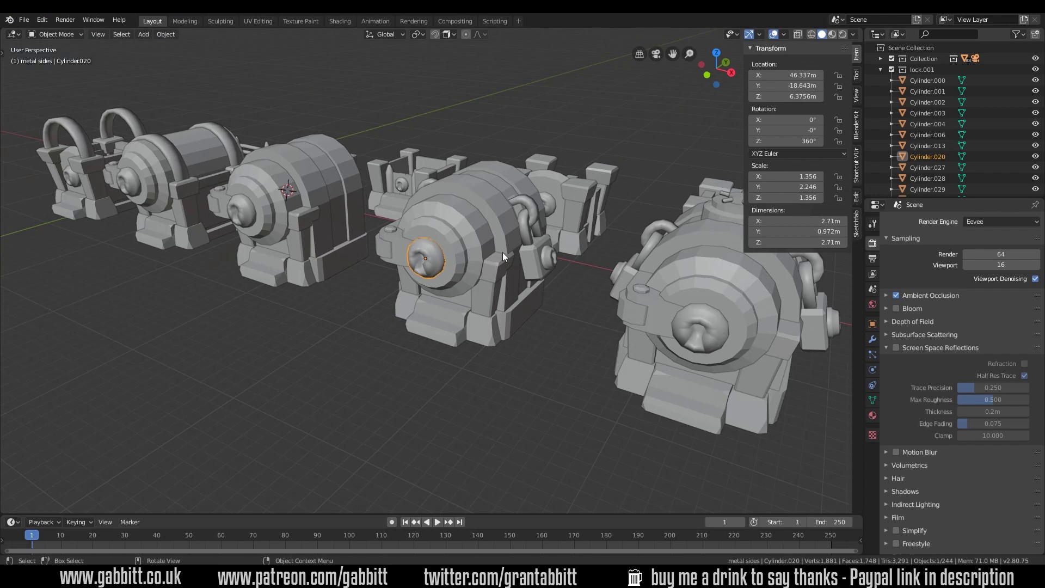
middle_click_drag(502, 252, 495, 240)
left_click(465, 276)
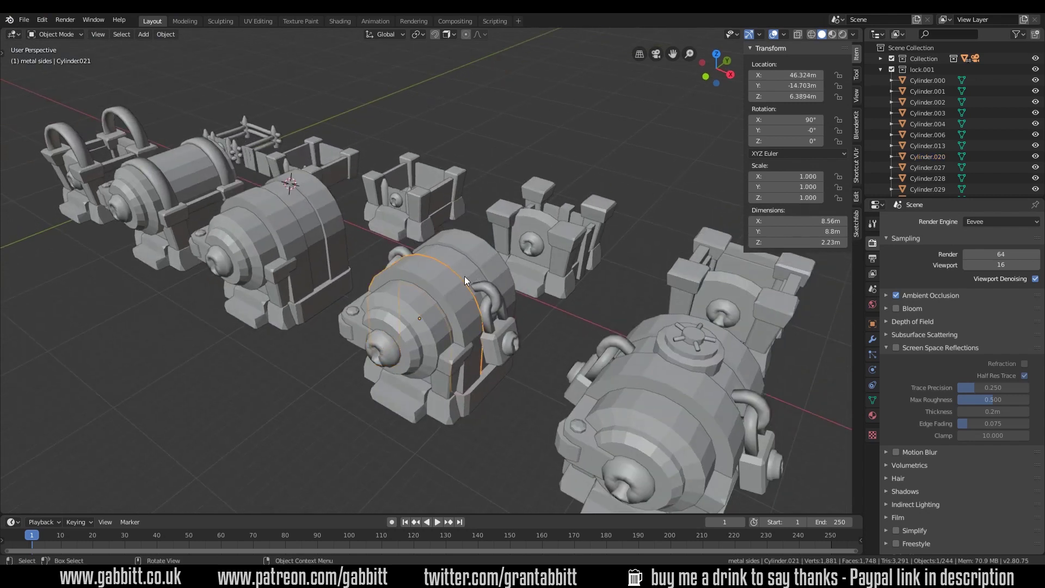
left_click(420, 297)
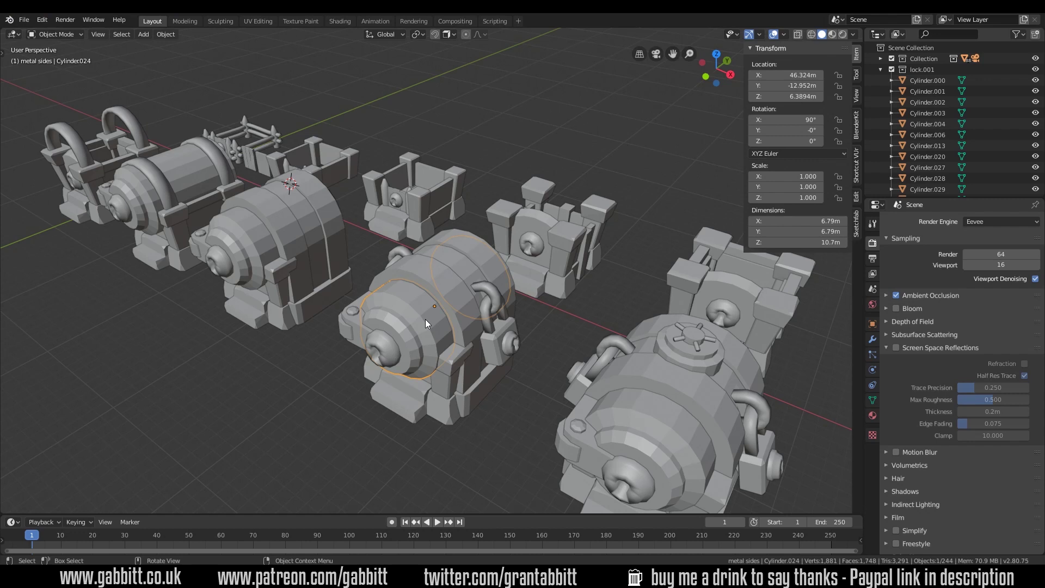
Frame the arched metal door of the open vault behind the chained barrel and examine it between its pillars
left_click(542, 223)
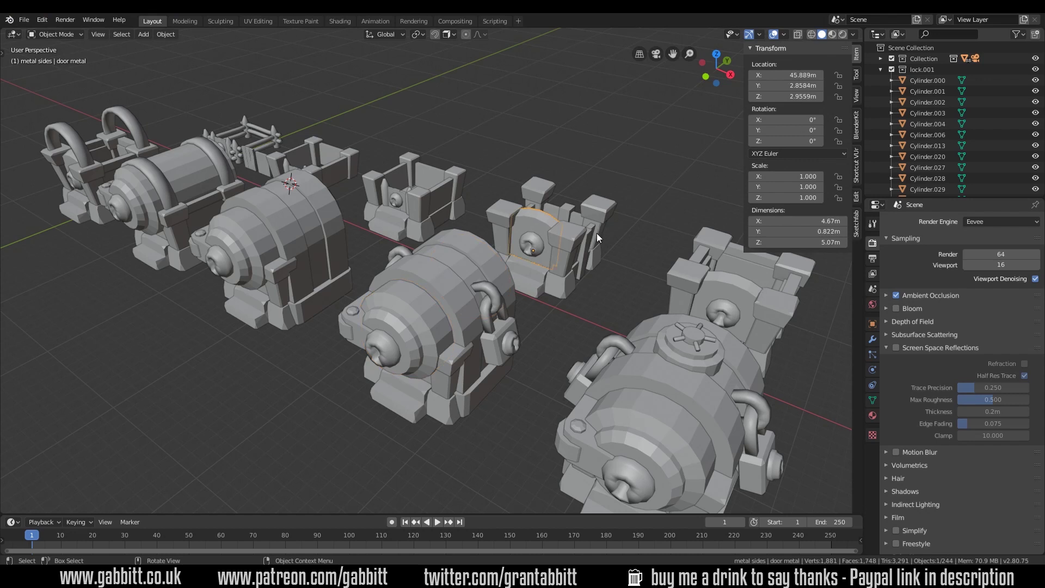
key("KP_Decimal")
middle_click_drag(597, 233, 517, 234)
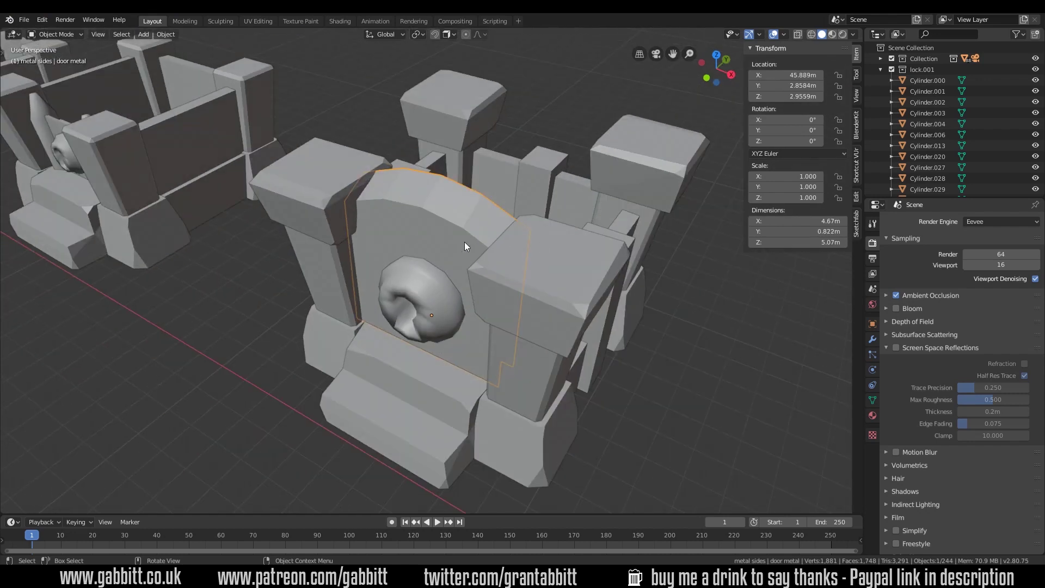
mouse_move(488, 250)
middle_mouse_down()
mouse_move(524, 233)
mouse_move(508, 247)
middle_mouse_up()
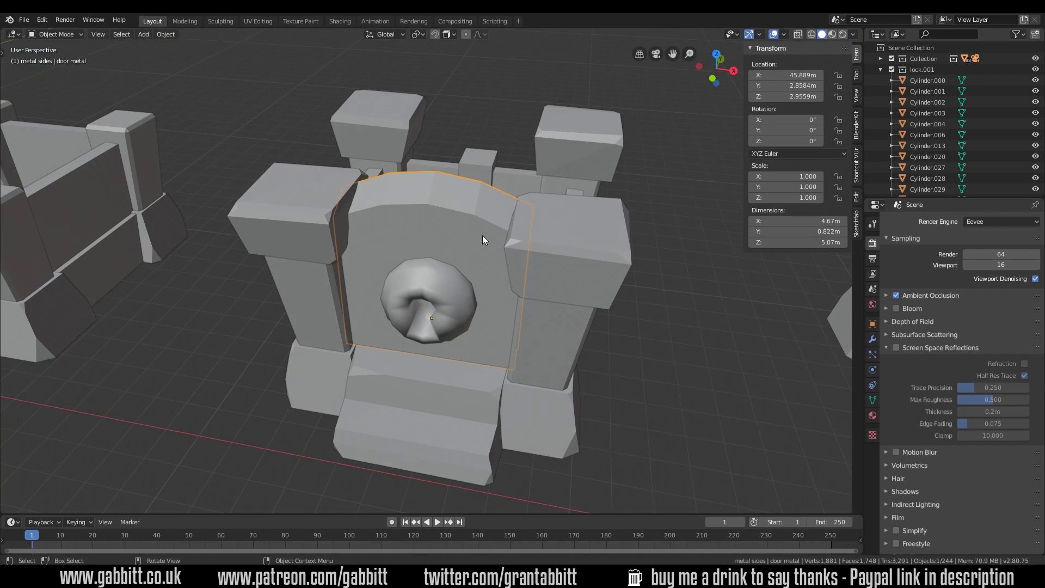
scroll(421, 276, "down", 7)
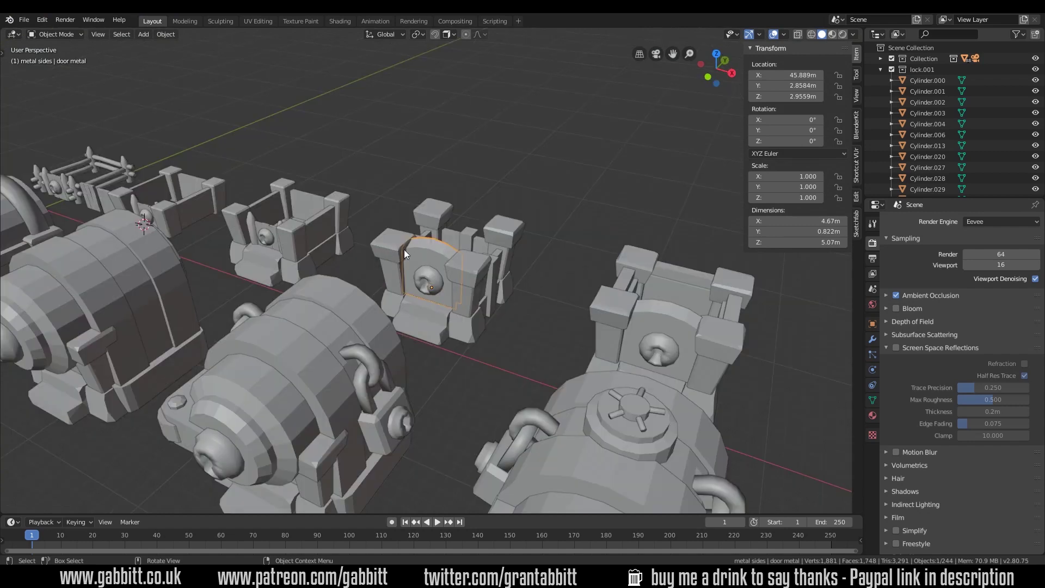
Check the arched metal door's mesh in Edit Mode against the matching doors across the row of vaults
middle_click_drag(404, 249, 465, 294)
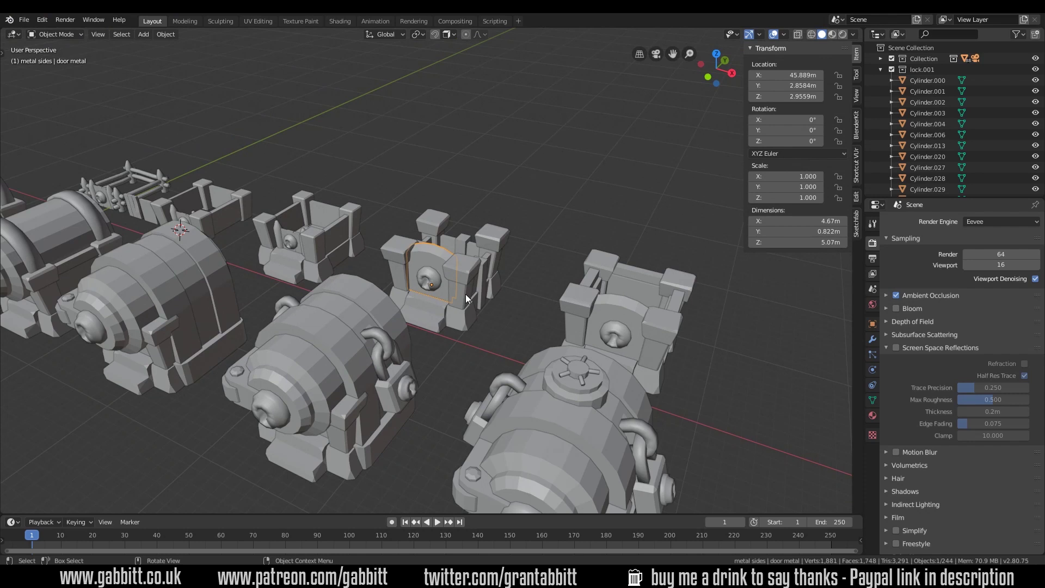
key("Tab")
middle_click_drag(432, 299, 512, 299)
key("Tab")
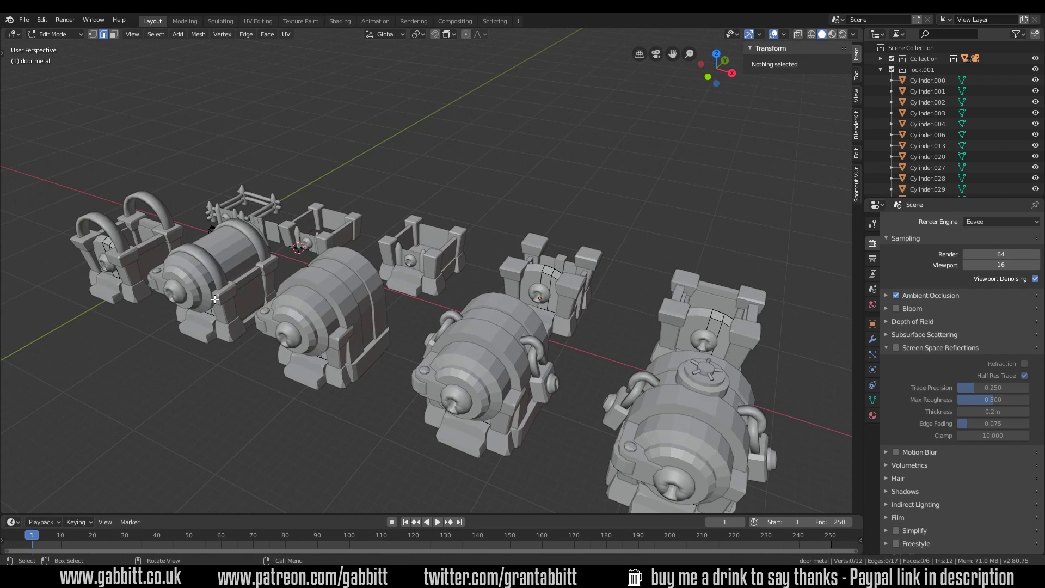
Select a front pillar of the neighbouring open vault and examine the bevelled cap on the arched-door vault's front pillar
left_click(433, 261)
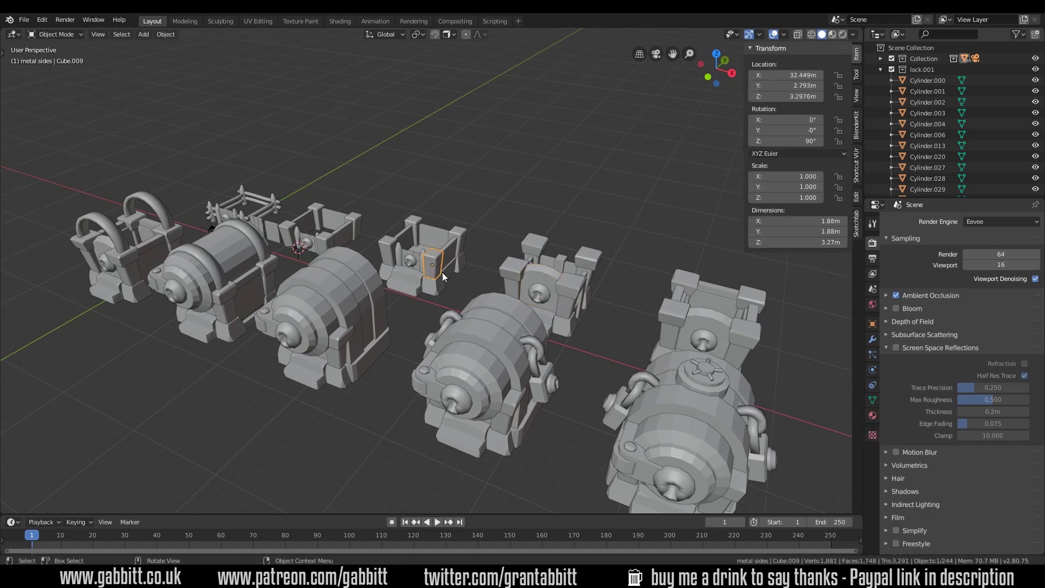
key("Tab")
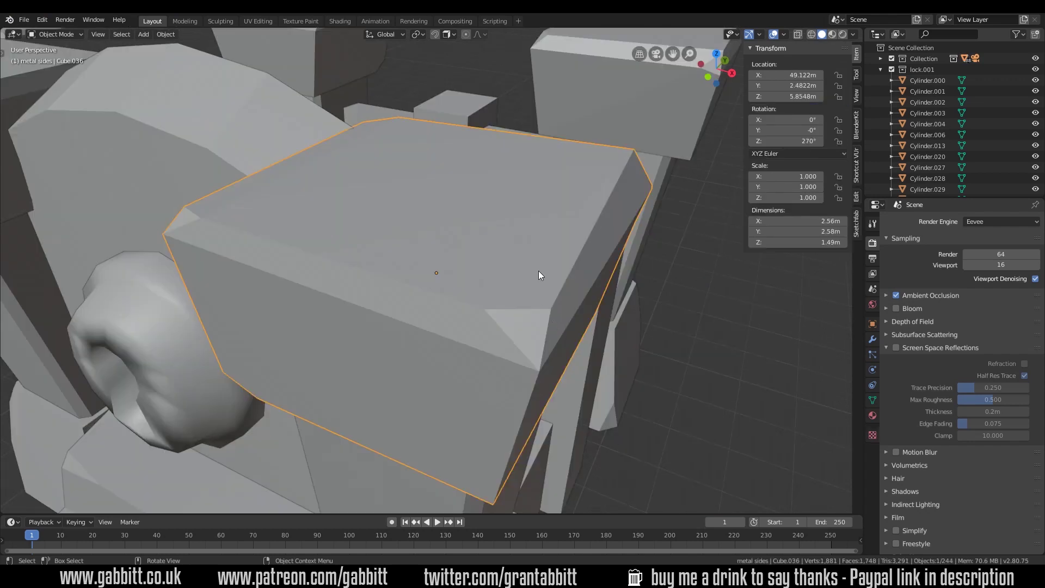
scroll(538, 270, "down", 8)
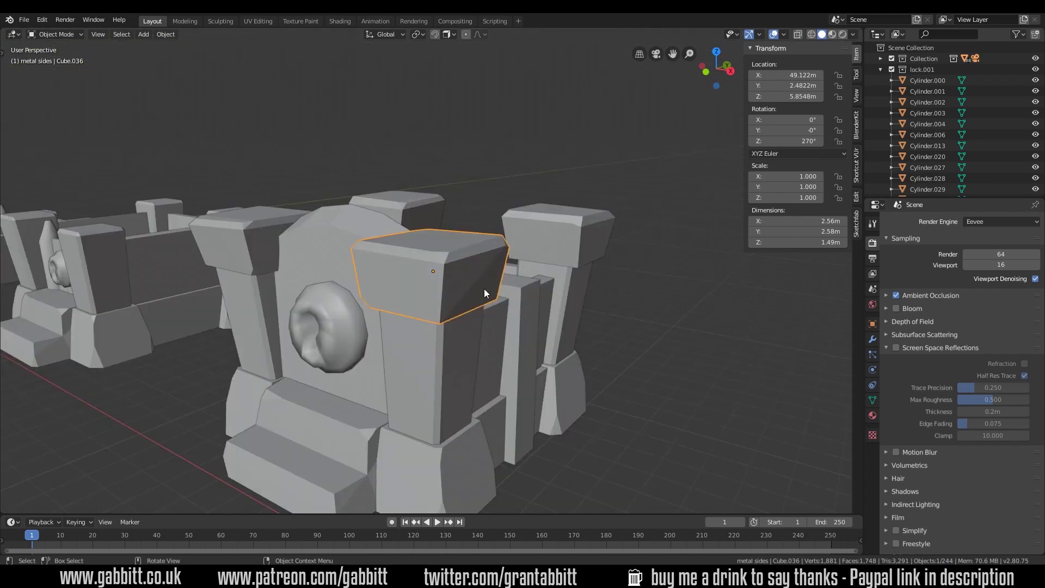
Select the front steps of the arched-door open vault and open their mesh in Edit Mode
scroll(448, 229, "down", 6)
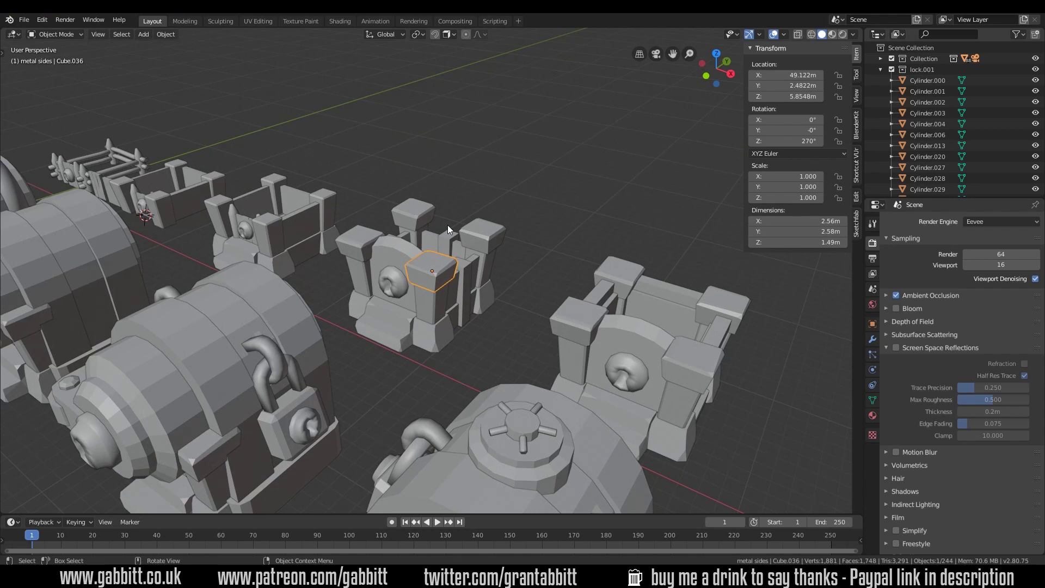
middle_click_drag(353, 308, 377, 315)
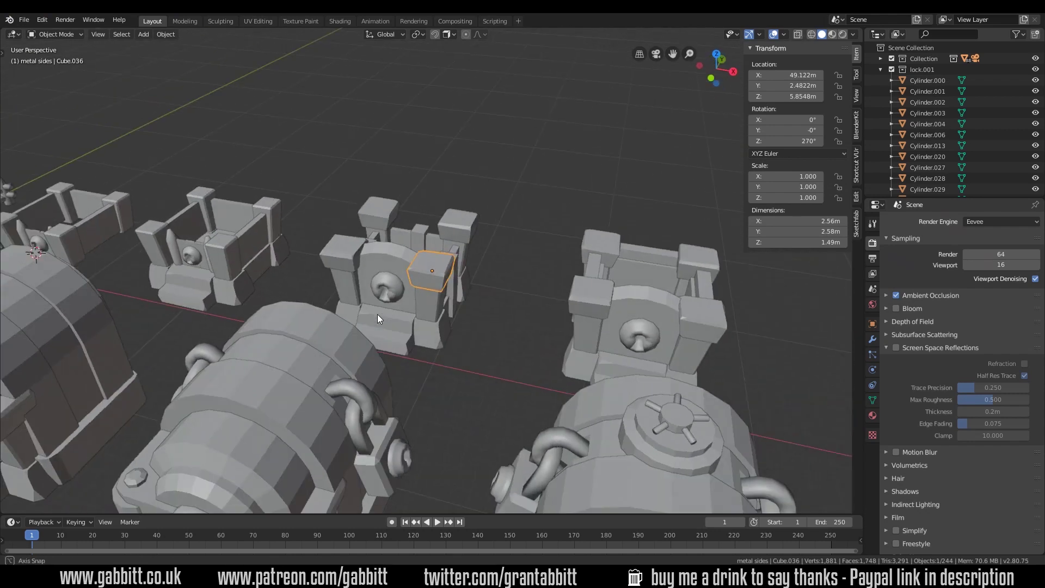
mouse_move(462, 280)
middle_mouse_down()
mouse_move(435, 277)
mouse_move(452, 262)
middle_mouse_up()
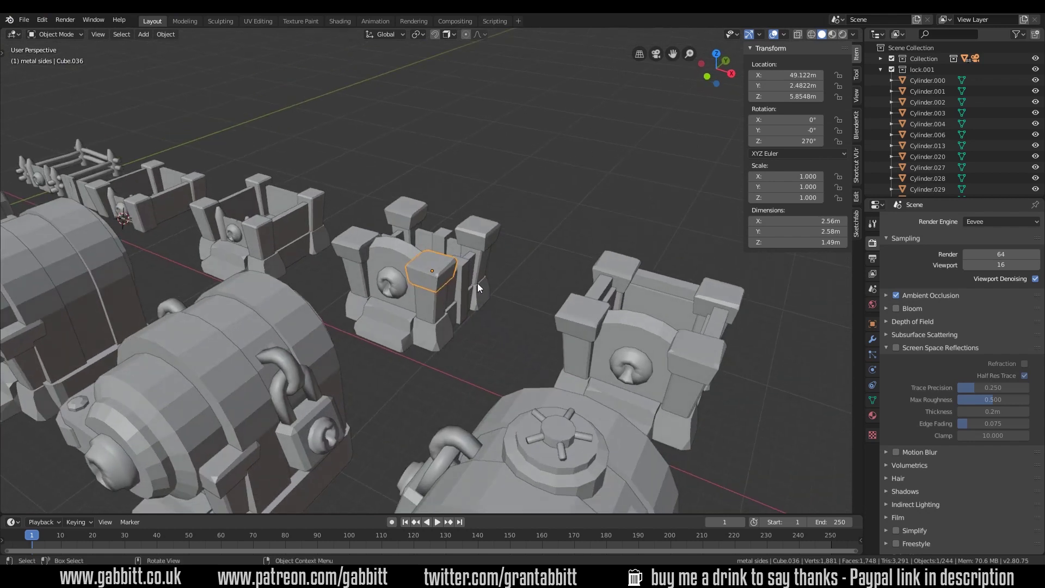
left_click(467, 270)
middle_click_drag(509, 294, 502, 291)
scroll(498, 291, "up", 5)
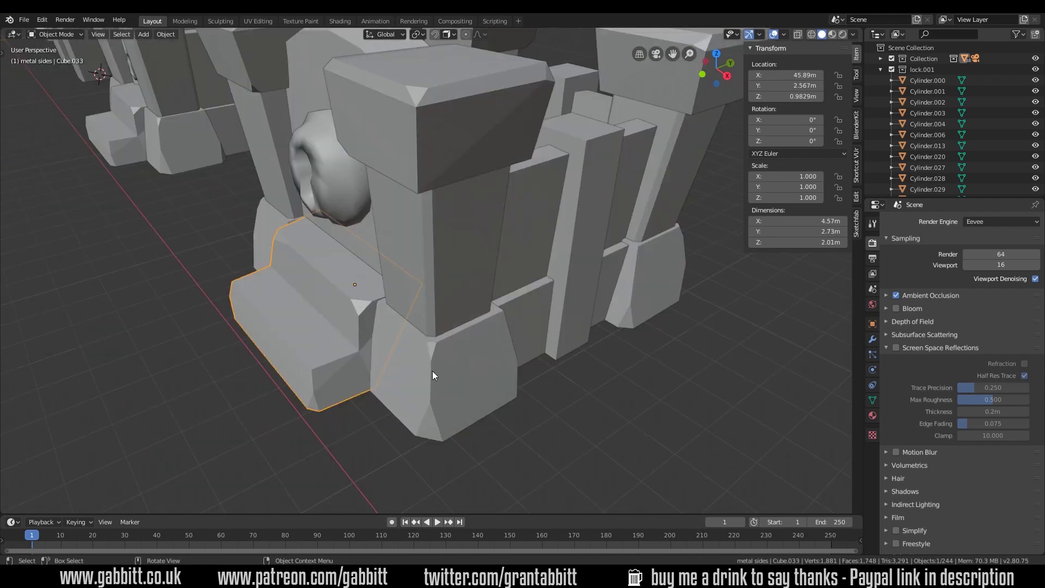
key("Tab")
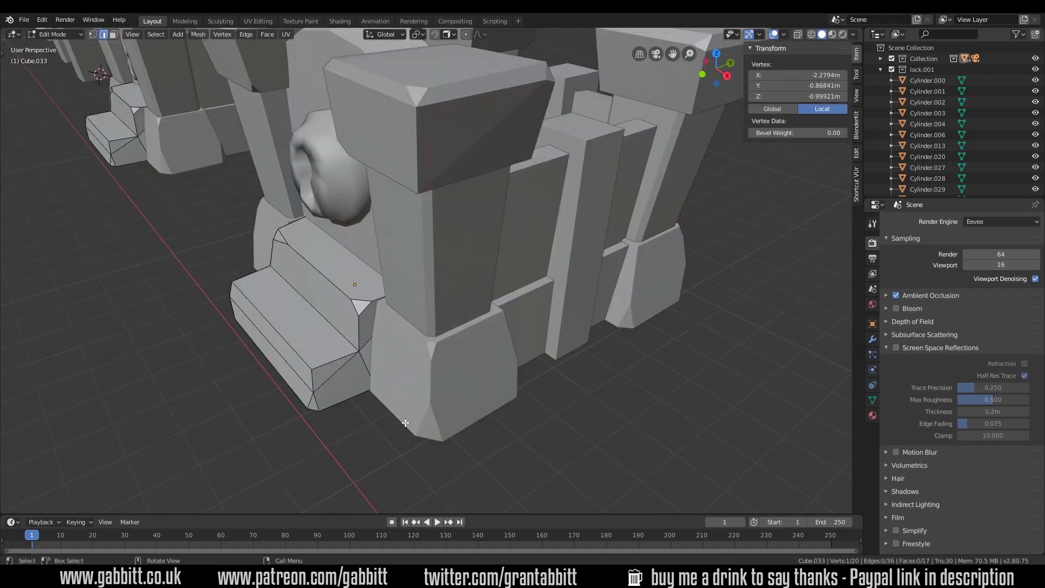
Move one bottom corner vertex of the front steps about 1.18 m along Y, under the pillar base, and check it from the side
middle_click_drag(405, 422, 460, 220)
key("1")
left_click(404, 276)
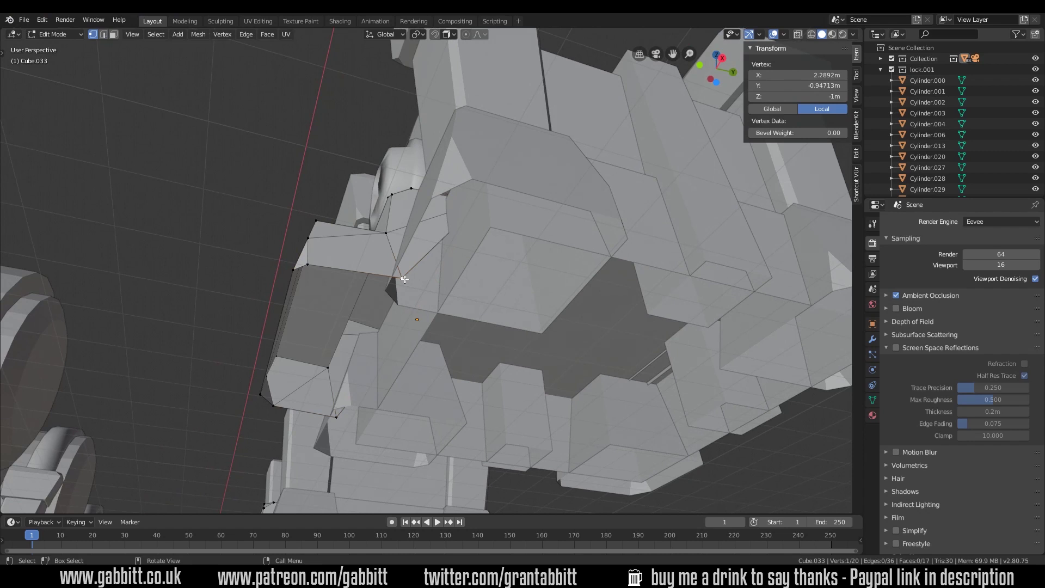
key("g")
key("y")
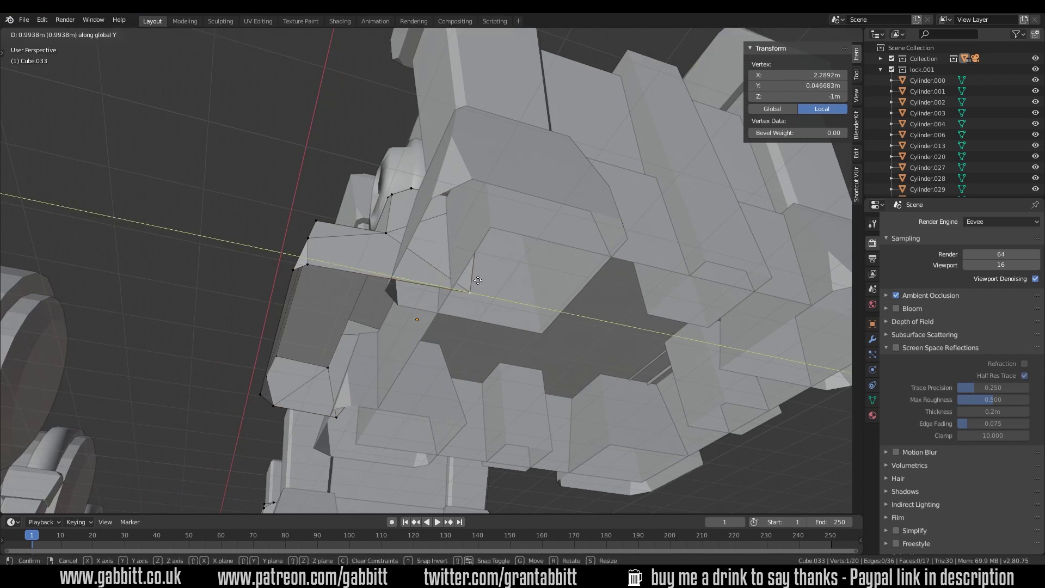
left_click(488, 280)
middle_click_drag(489, 280, 469, 339)
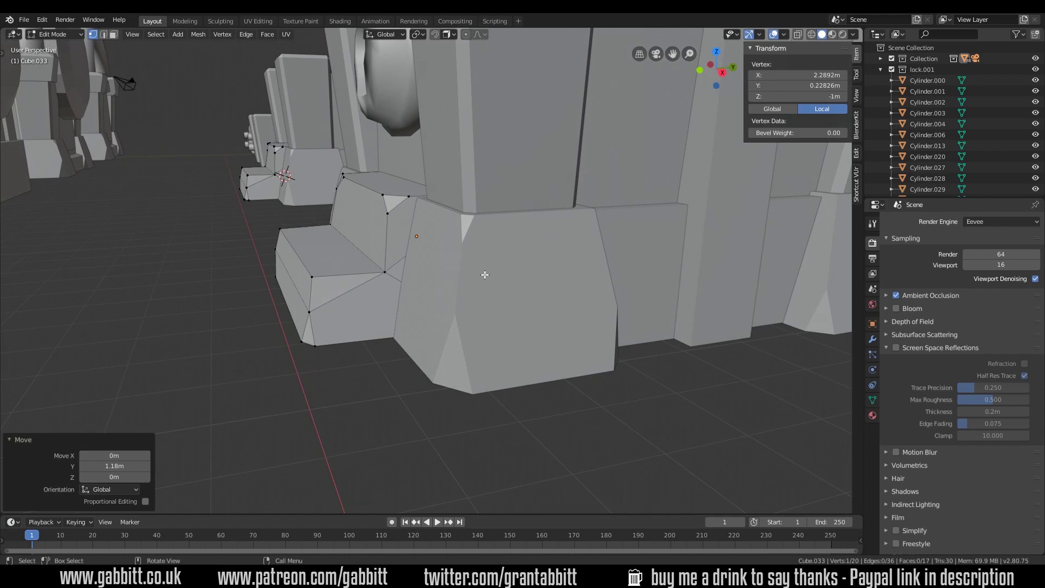
middle_click_drag(468, 354, 454, 289)
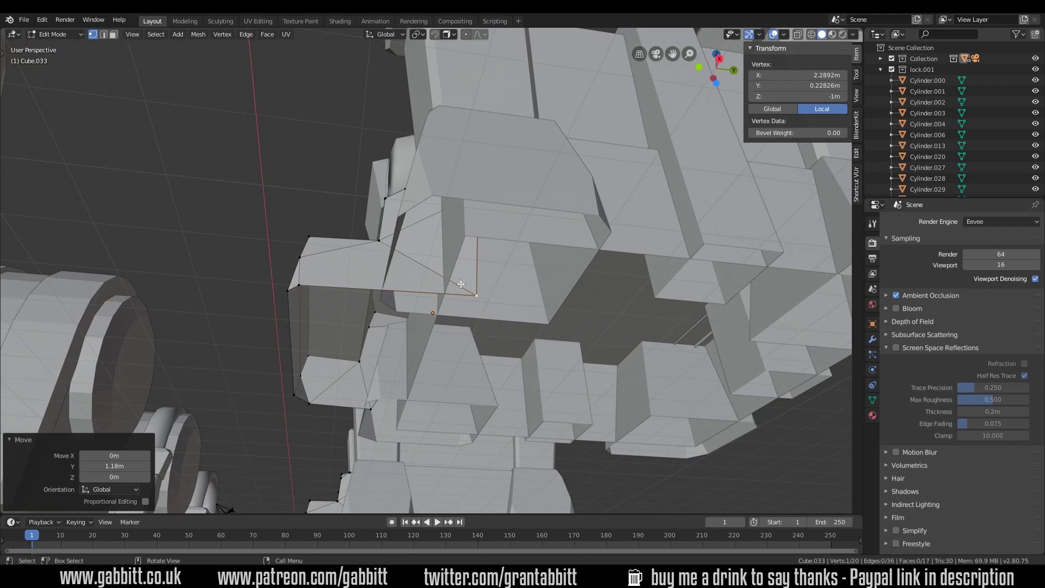
Move the same bottom vertex back toward the steps, about -0.151 m in X and -1.2 m in Y, inspect the underside and leave Edit Mode
mouse_move(461, 284)
middle_mouse_down()
mouse_move(449, 280)
mouse_move(469, 287)
middle_mouse_up()
key("g")
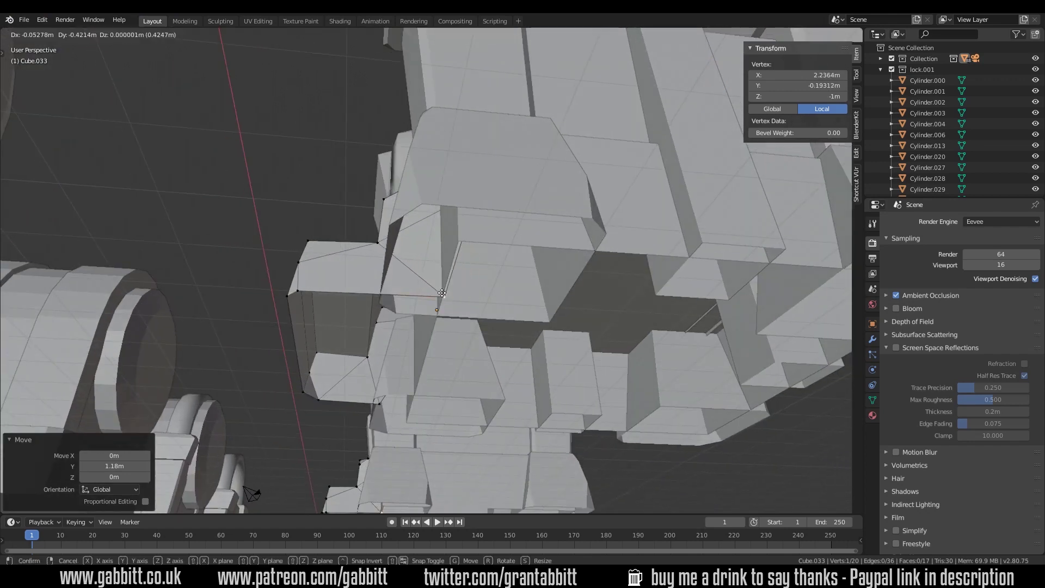
left_click(388, 297)
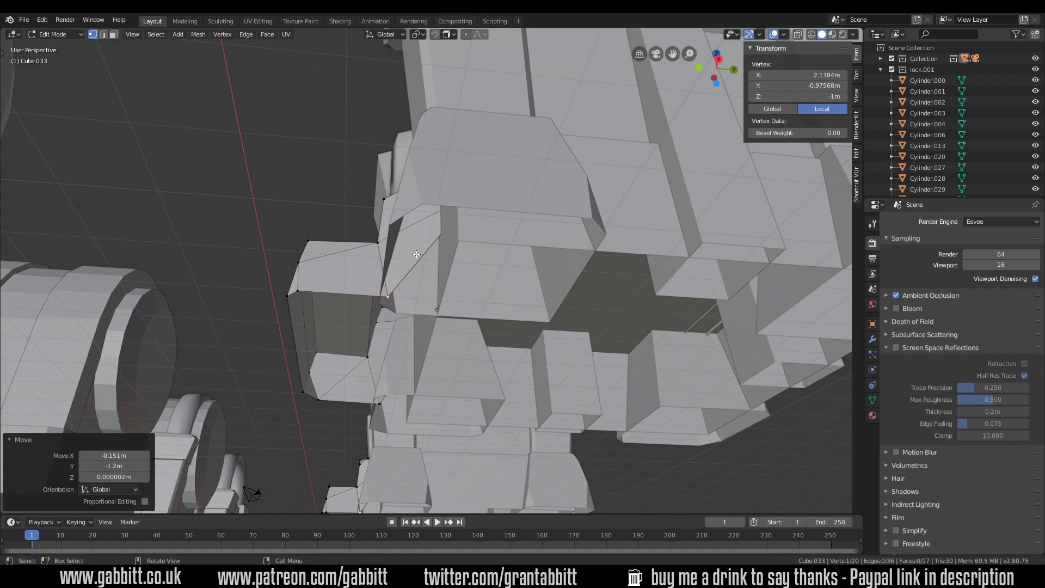
middle_click_drag(419, 255, 585, 302)
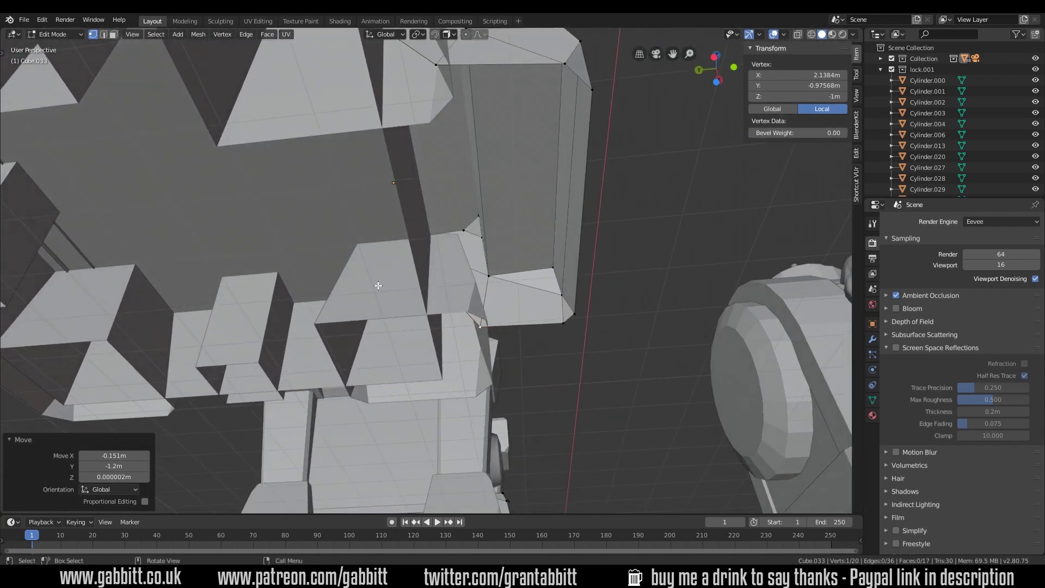
middle_click_drag(343, 324, 415, 317)
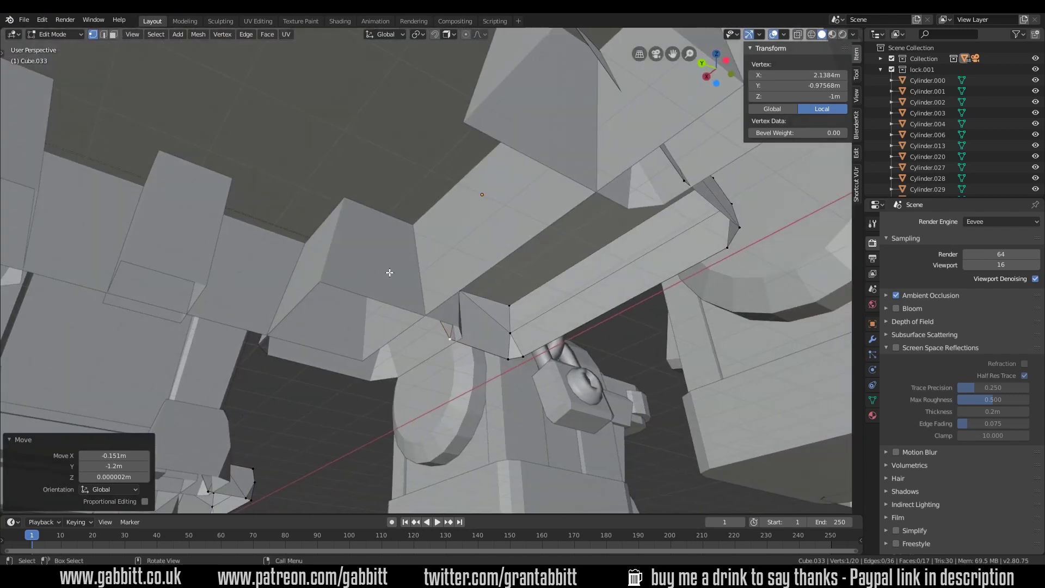
middle_click_drag(391, 273, 371, 291)
key("Tab")
Open the front pillar's base stone on the neighbouring spiked-door vault in Edit Mode and examine the linked bases from the front and below
scroll(428, 332, "down", 10)
middle_click_drag(428, 332, 313, 313)
left_click(313, 316)
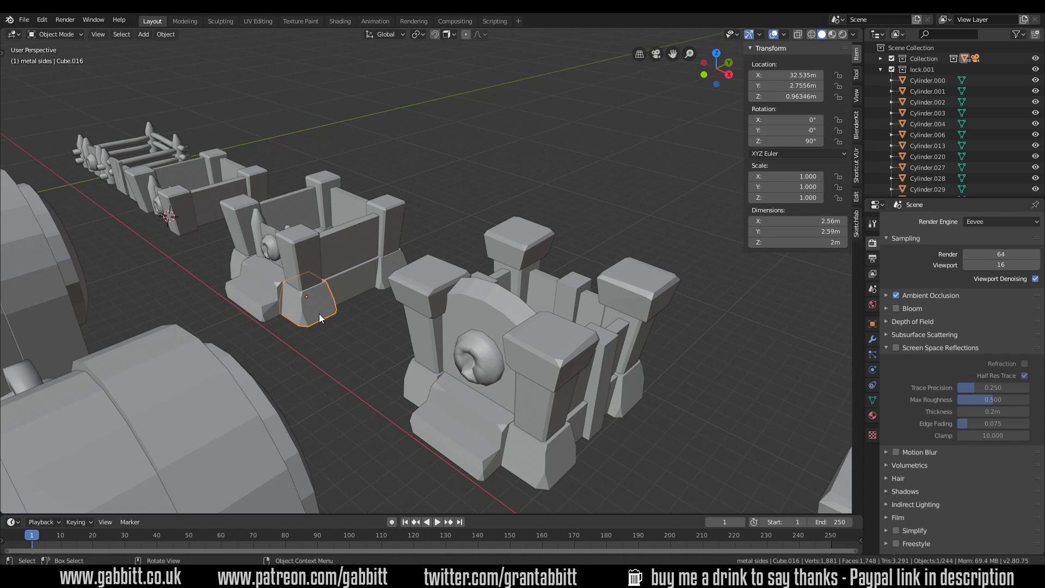
key("Tab")
scroll(316, 320, "up", 3)
middle_click_drag(316, 320, 481, 401)
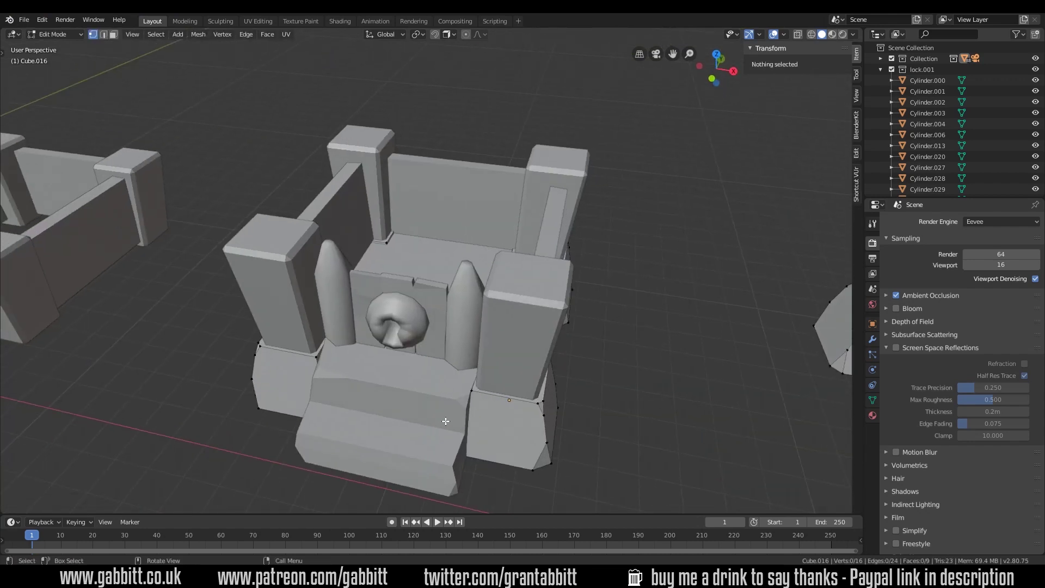
middle_click_drag(317, 361, 351, 381)
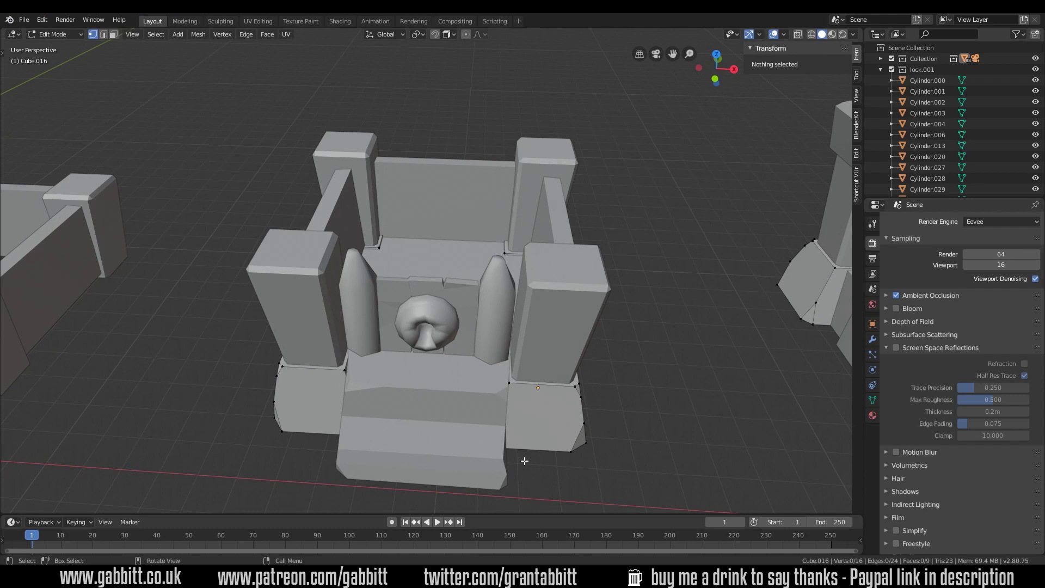
middle_click_drag(524, 460, 438, 404)
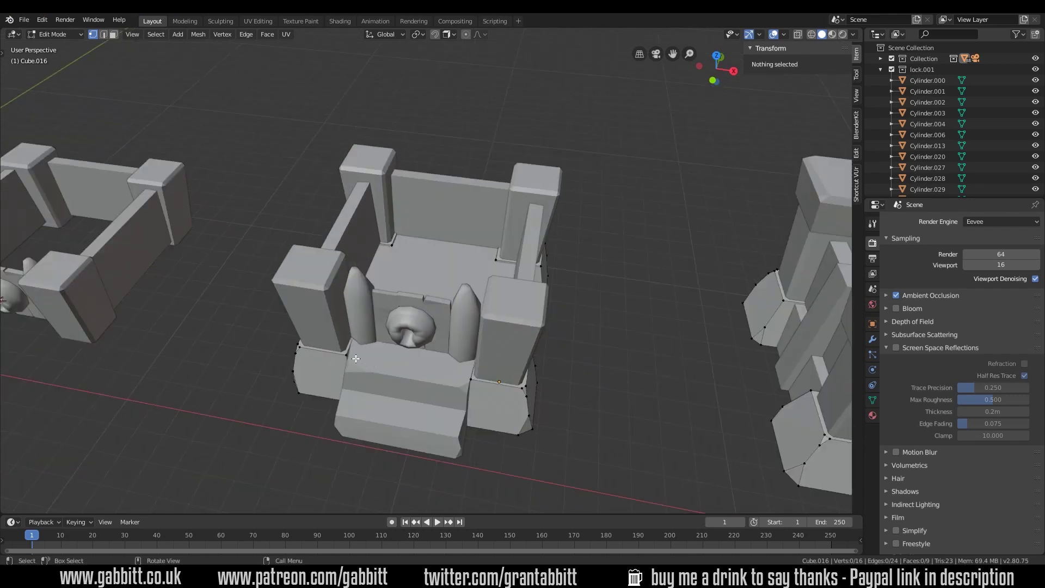
middle_click_drag(356, 358, 583, 230)
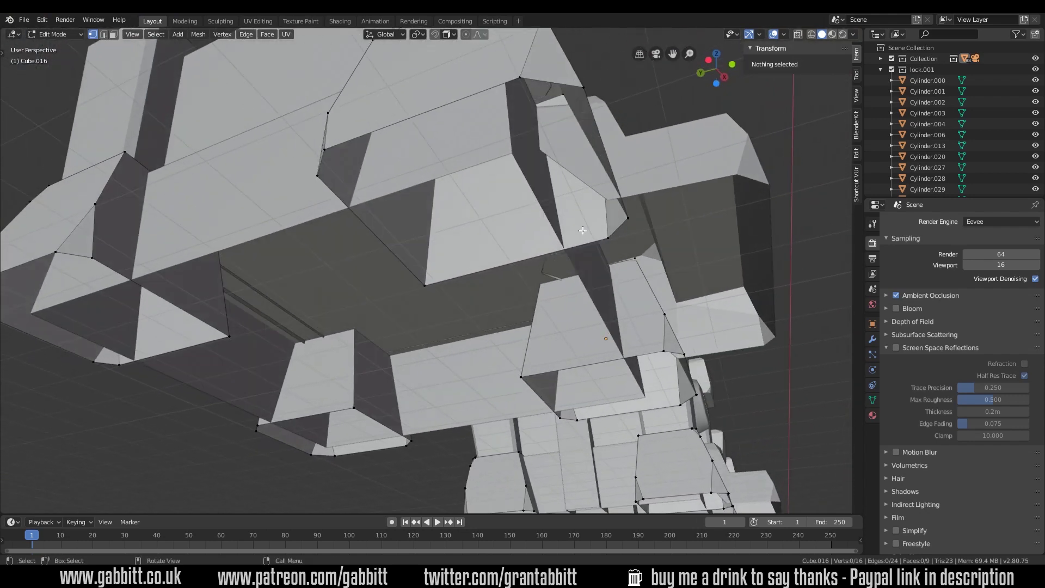
Select the whole base stone mesh and triangulate all its faces
key("a")
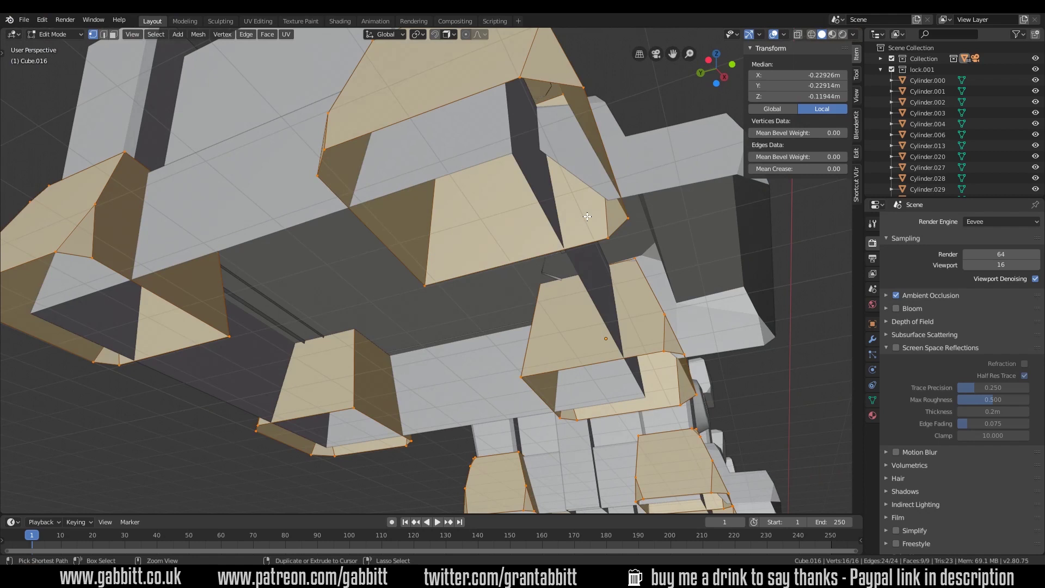
key("ctrl+t")
middle_click_drag(588, 226, 474, 227)
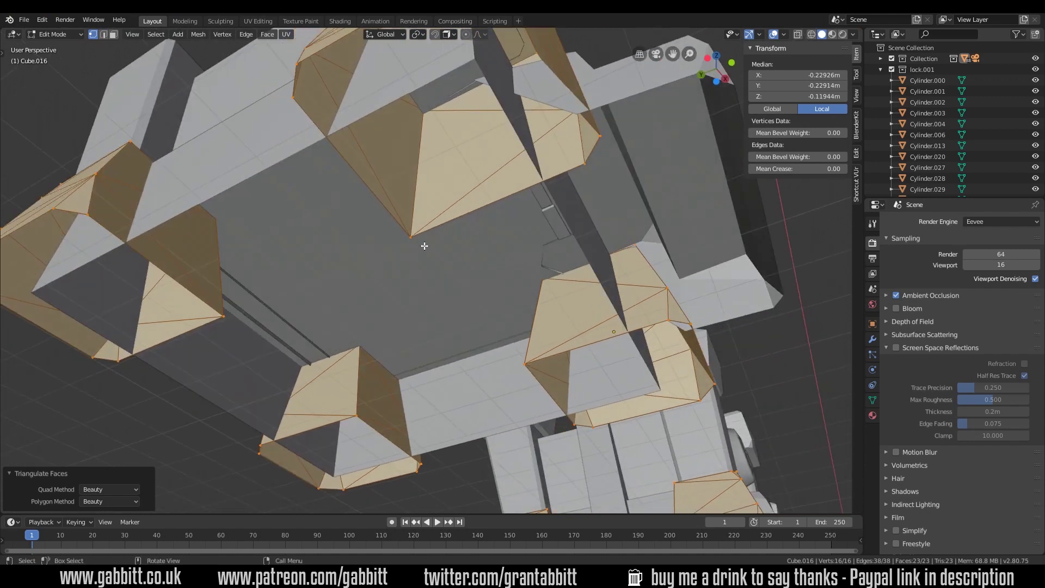
middle_click_drag(425, 246, 479, 283)
Survey the triangulated base stones across the whole row of vaults and browse the Outliner's objects down to the top stones collection
scroll(548, 330, "down", 8)
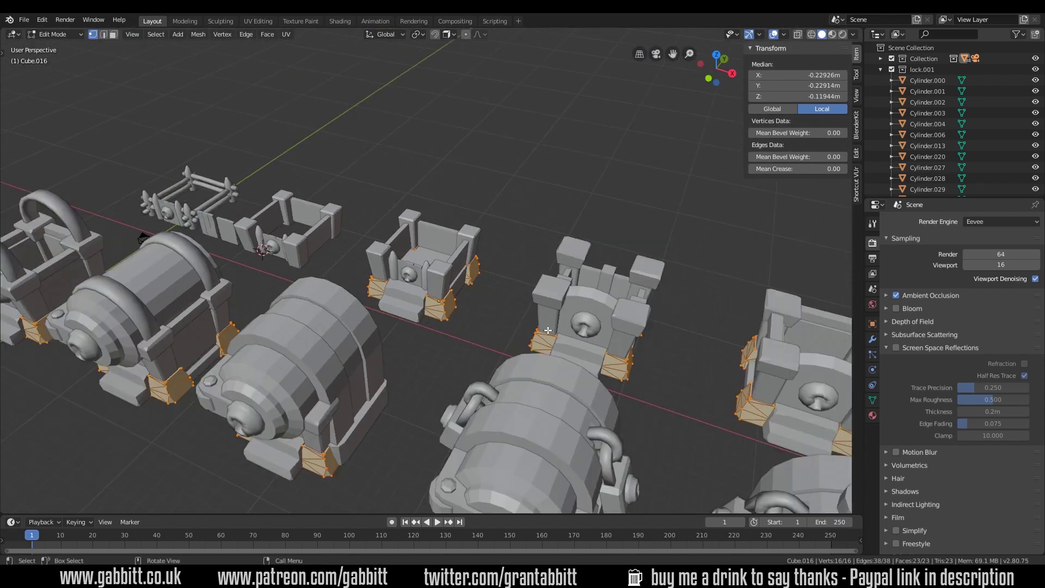
scroll(547, 330, "down", 3)
middle_click_drag(548, 330, 558, 290)
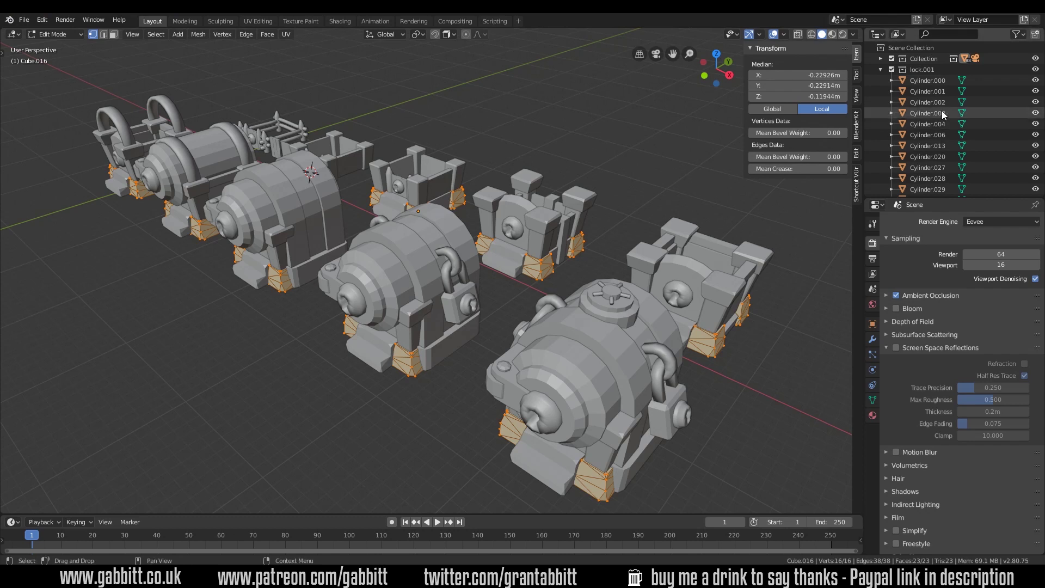
scroll(943, 112, "down", 6)
scroll(942, 115, "down", 8)
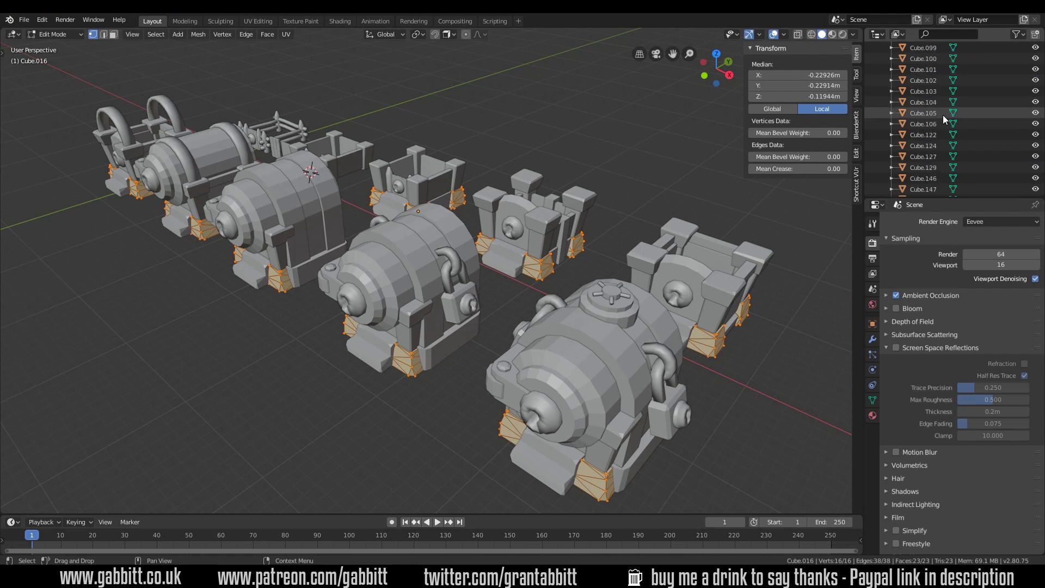
scroll(943, 116, "down", 10)
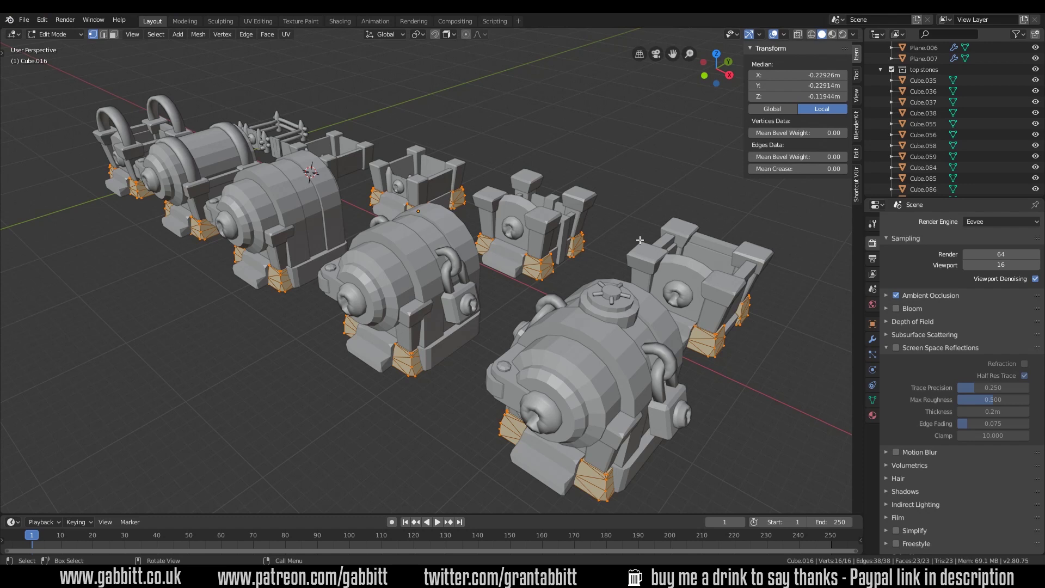
middle_click_drag(611, 273, 360, 212)
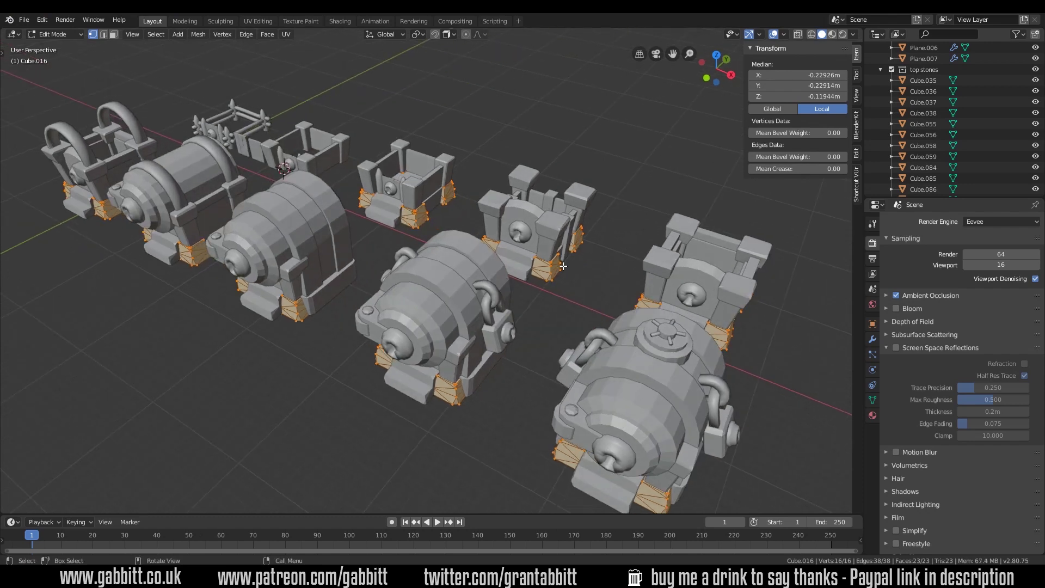